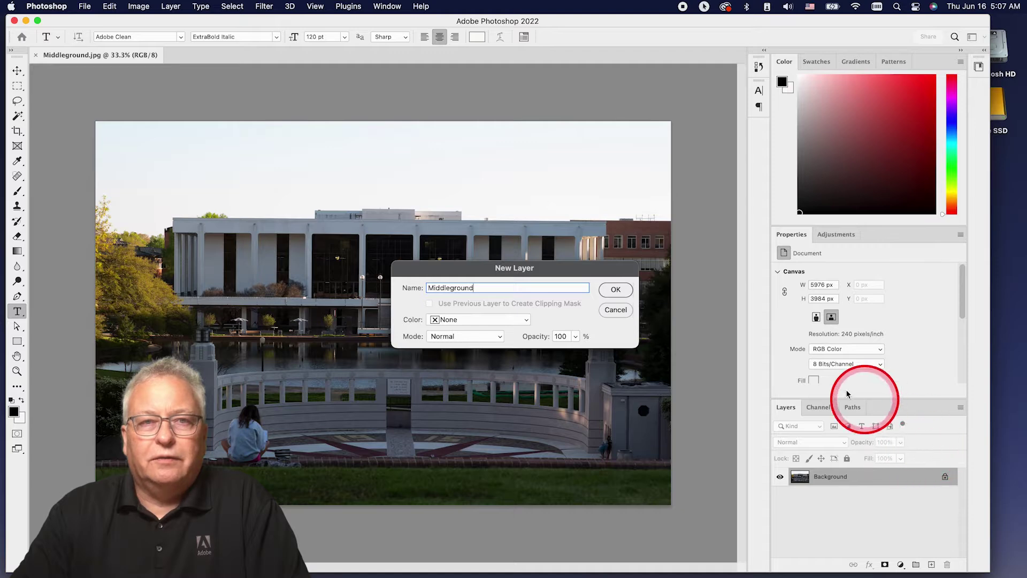
Convert the background into a layer named Middleground and save the document as "Photoshop project.psd" in the Photoshop FDI folder.
left_click(615, 290)
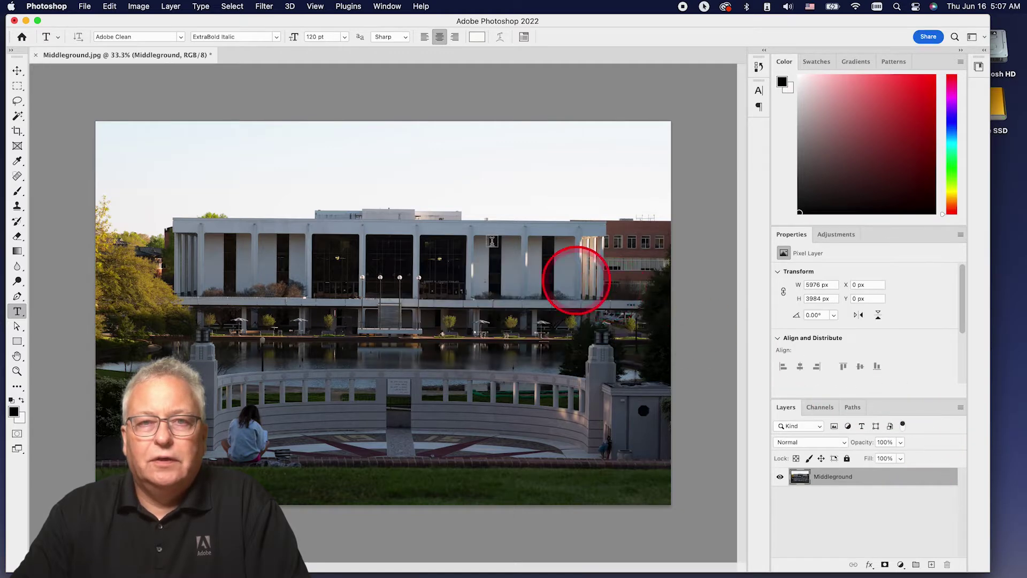
left_click(85, 6)
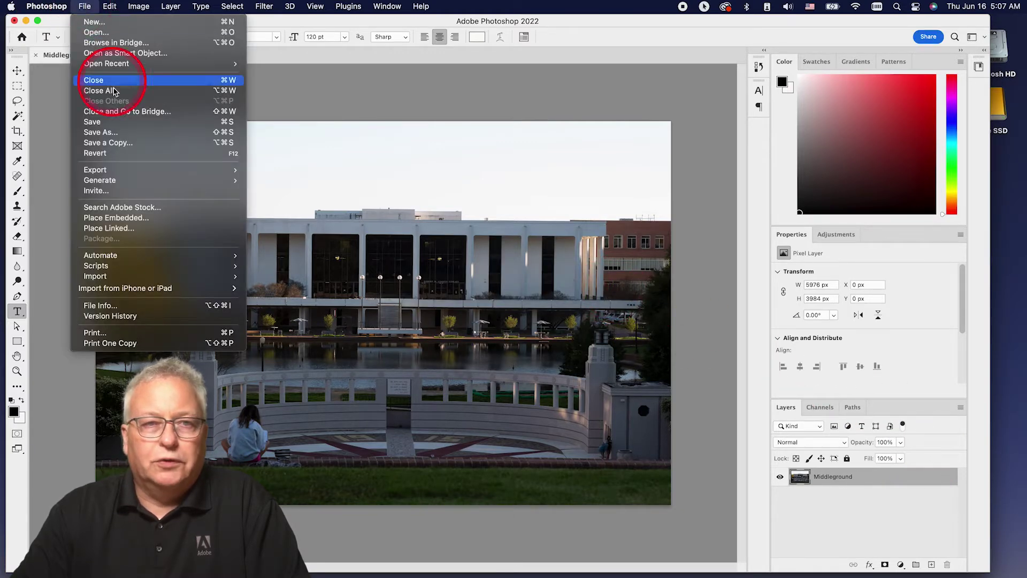
left_click(128, 126)
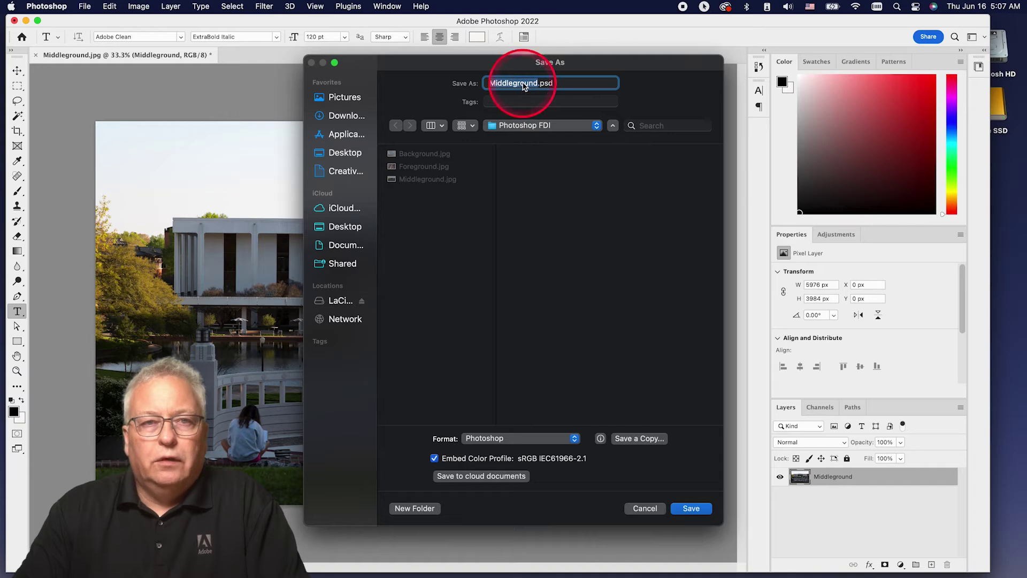
type("F")
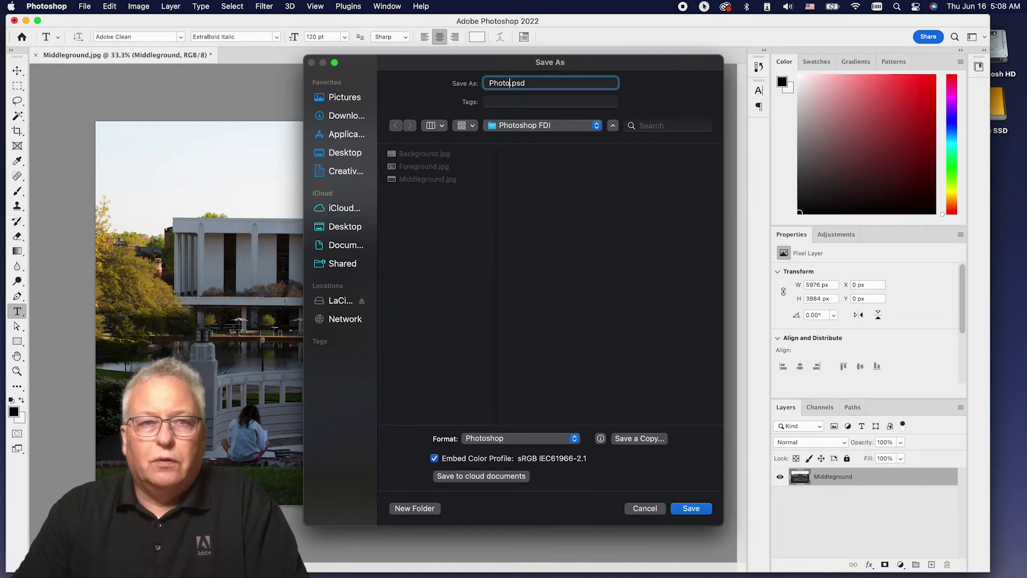
type("hotoshop pl")
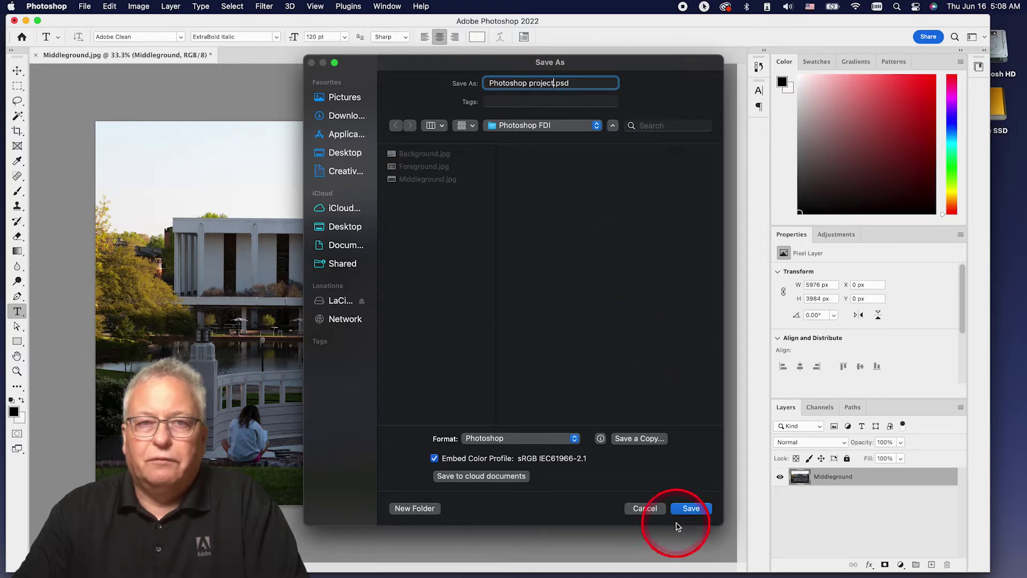
left_click(694, 509)
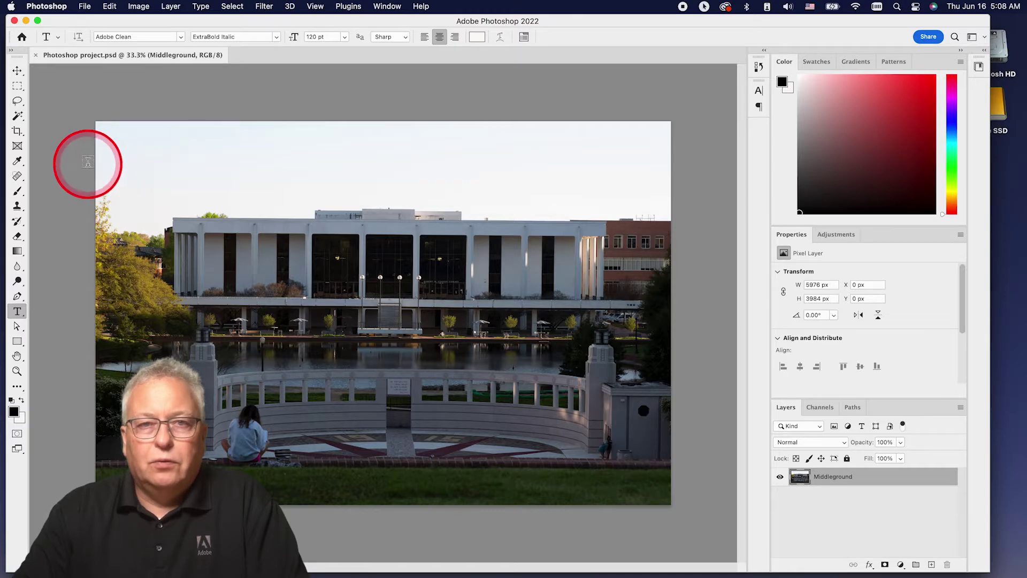
Straighten the photo with the Crop tool's Straighten option, using the building's roofline as the horizontal reference.
left_click(17, 132)
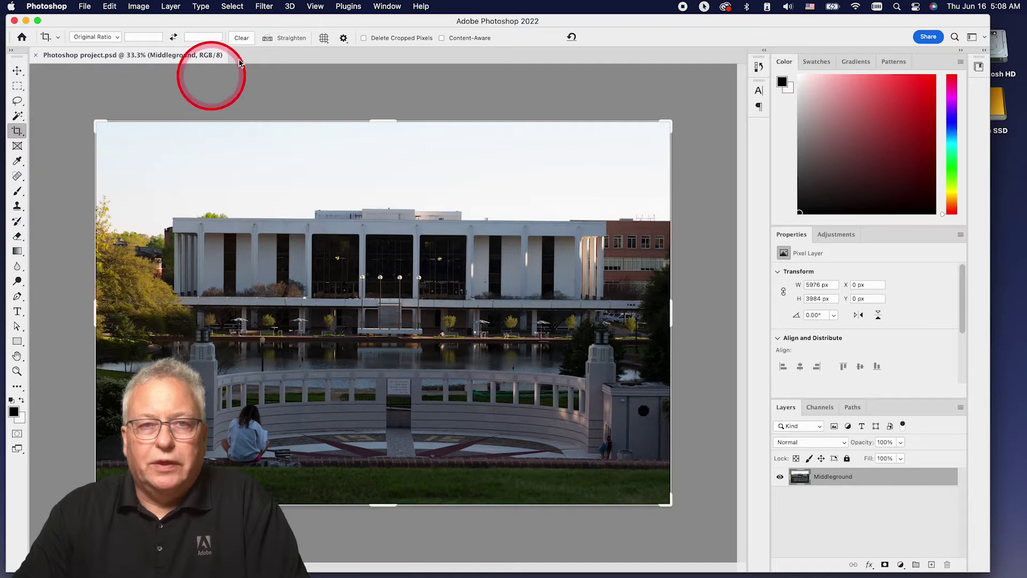
left_click(269, 39)
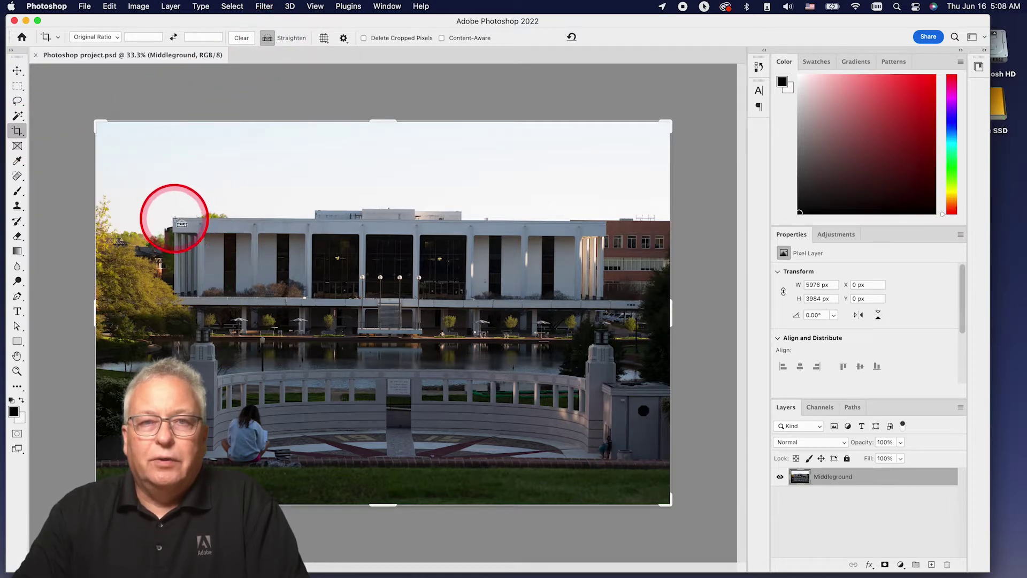
left_click_drag(175, 220, 568, 225)
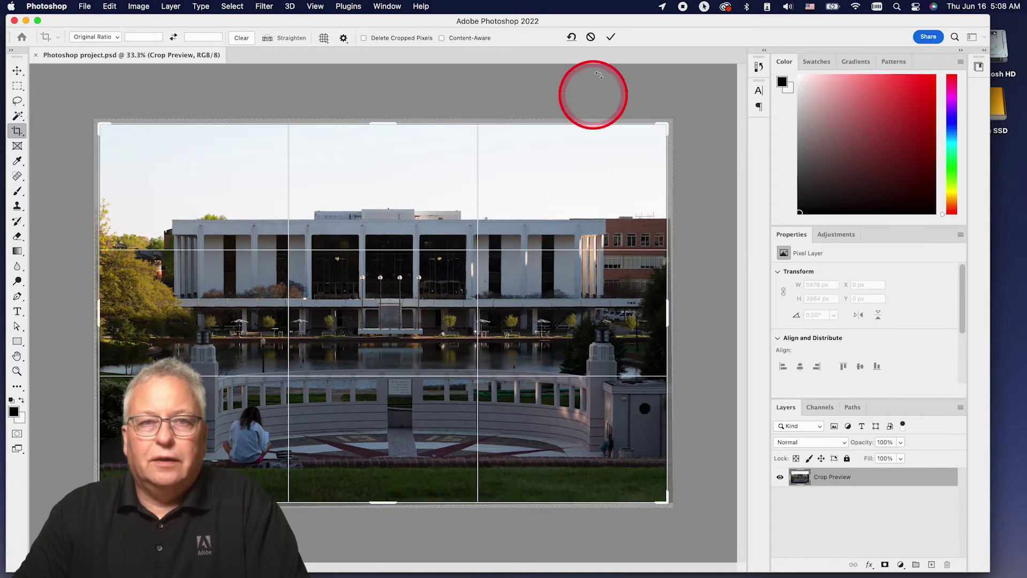
left_click(612, 38)
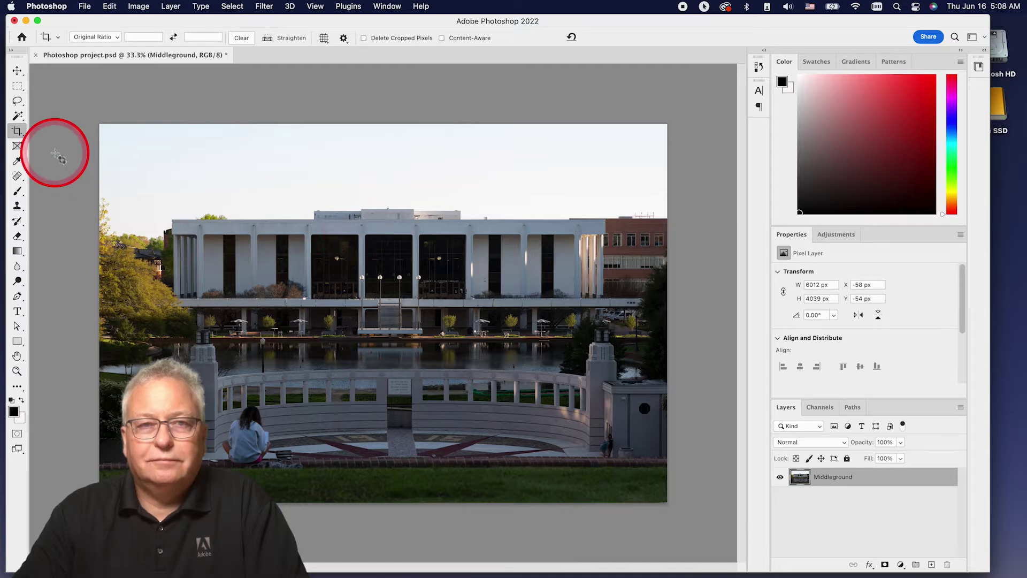
Crop the image more tightly at its original ratio, trimming the left side and the grass along the lower edge.
left_click(18, 132)
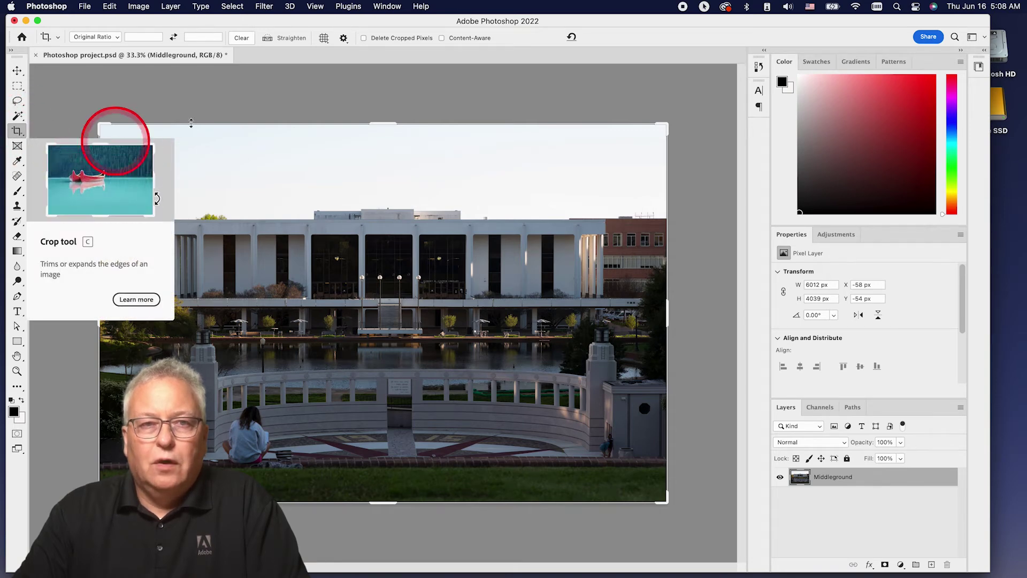
left_click_drag(669, 124, 665, 120)
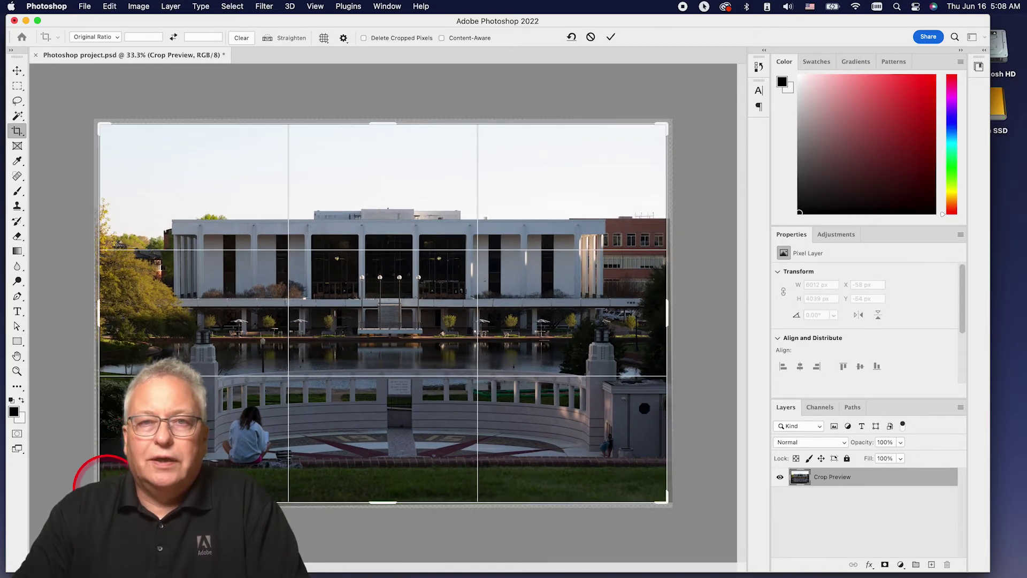
left_click_drag(98, 501, 116, 491)
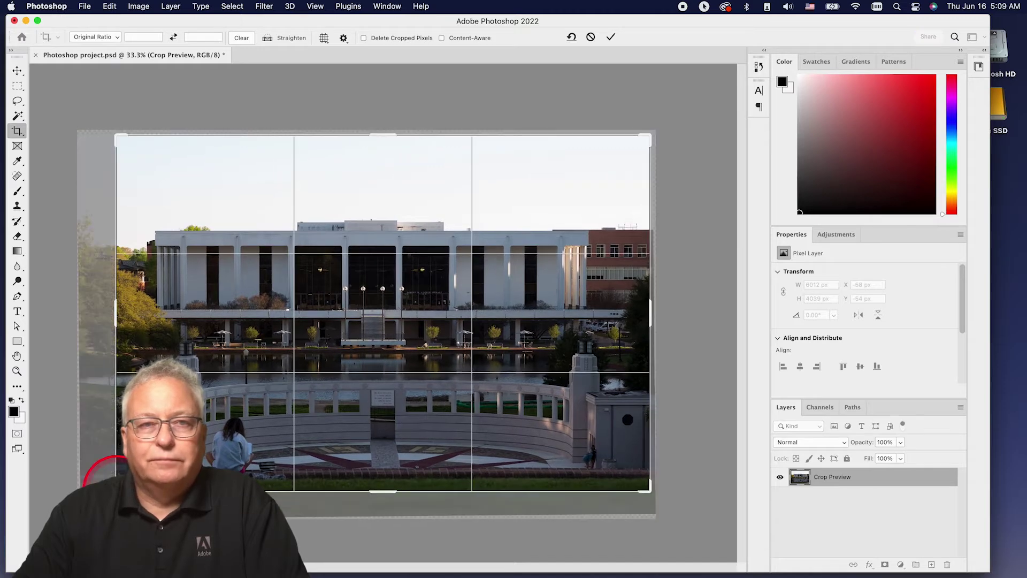
left_click(612, 37)
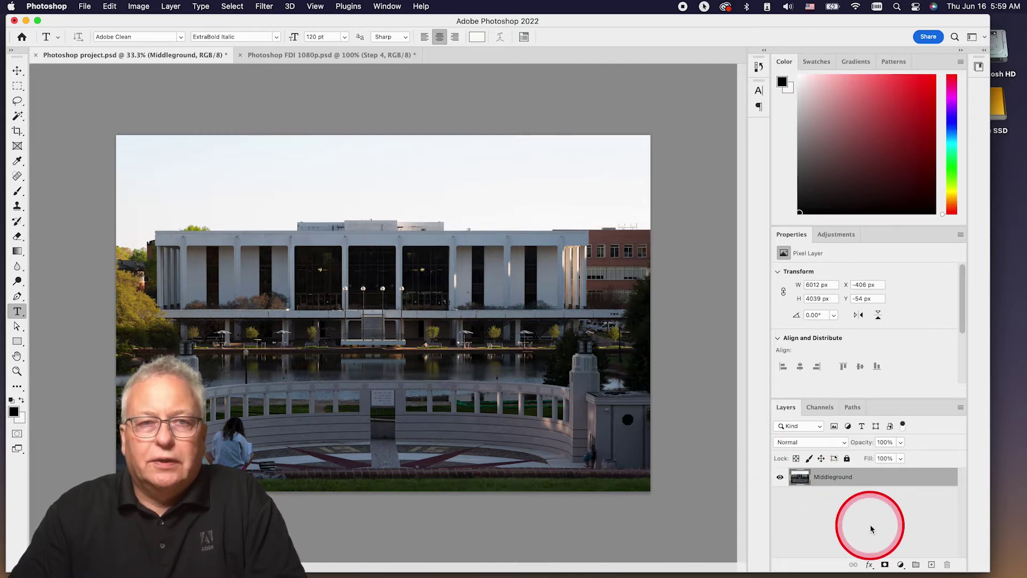
Add an Exposure adjustment layer above Middleground and set its exposure to +1.28.
left_click(901, 565)
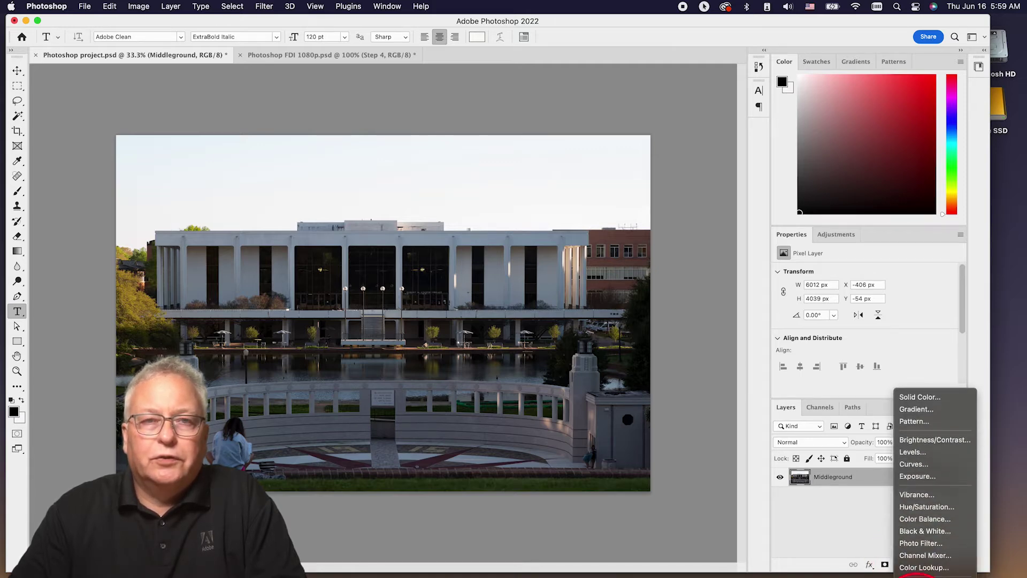
left_click(916, 477)
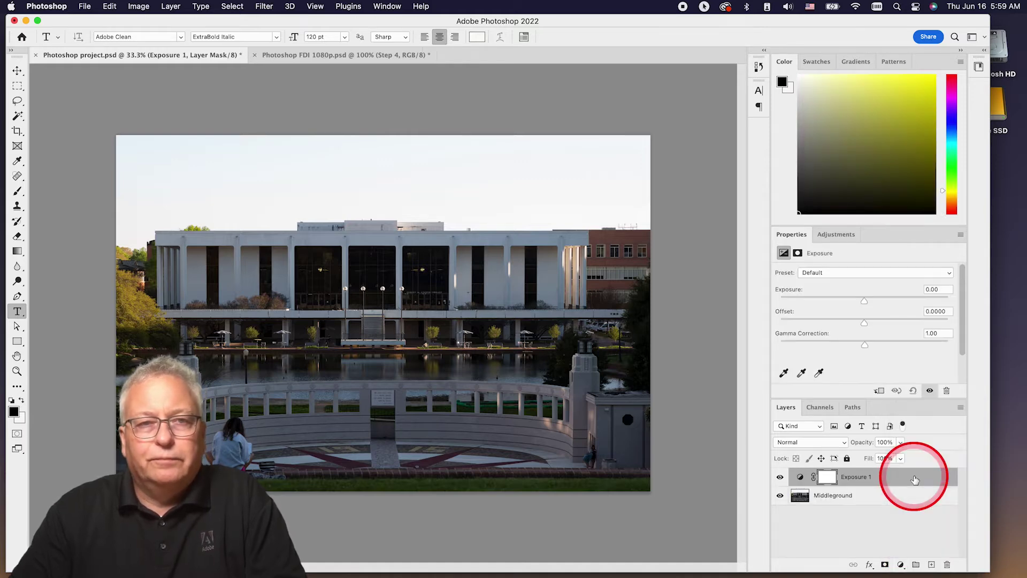
mouse_move(872, 302)
left_mouse_down()
mouse_move(865, 298)
mouse_move(882, 303)
left_mouse_up()
Clip the Exposure adjustment layer to the Middleground layer with a clipping mask.
left_click(891, 479)
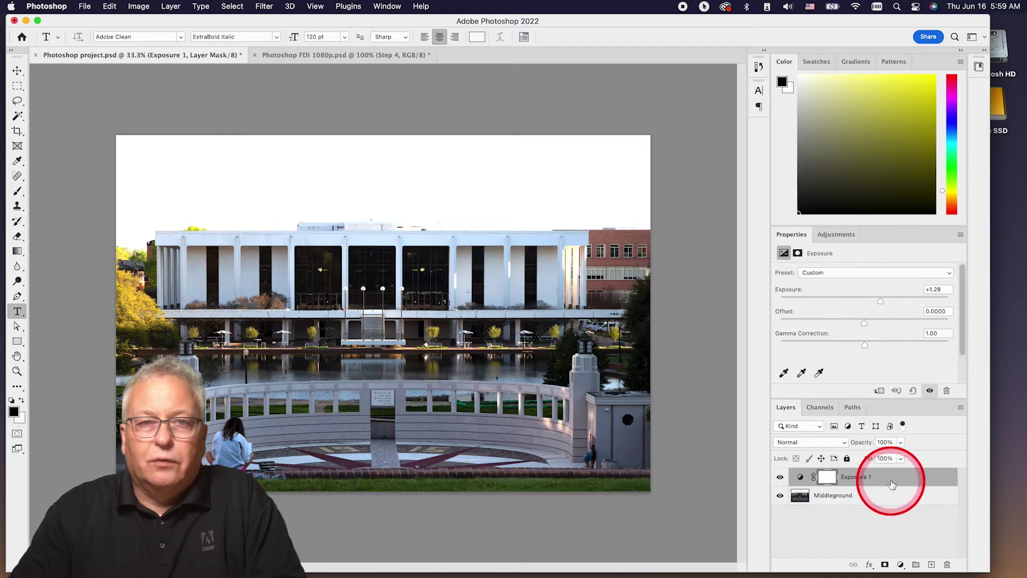
right_click(892, 484)
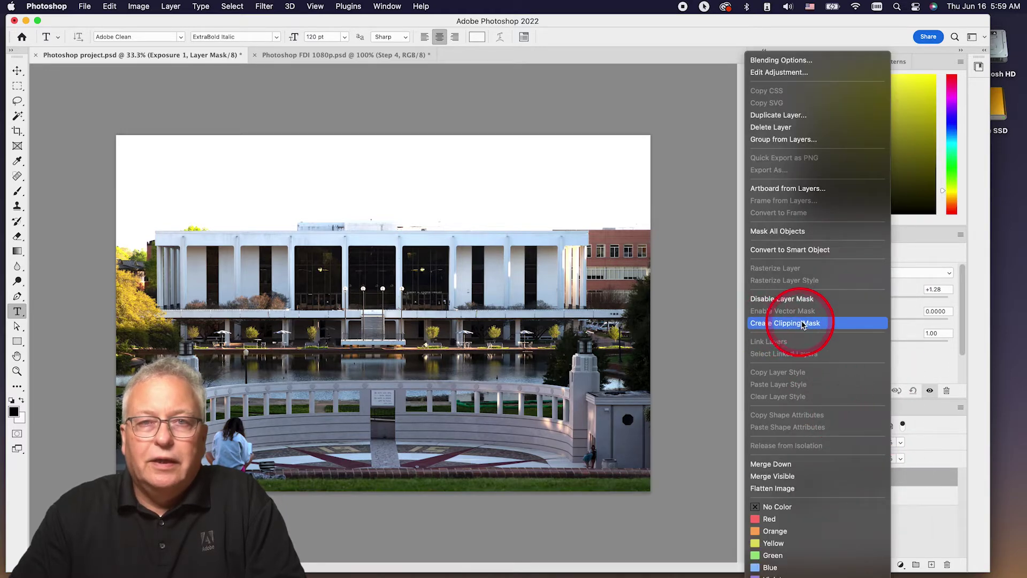
left_click(777, 323)
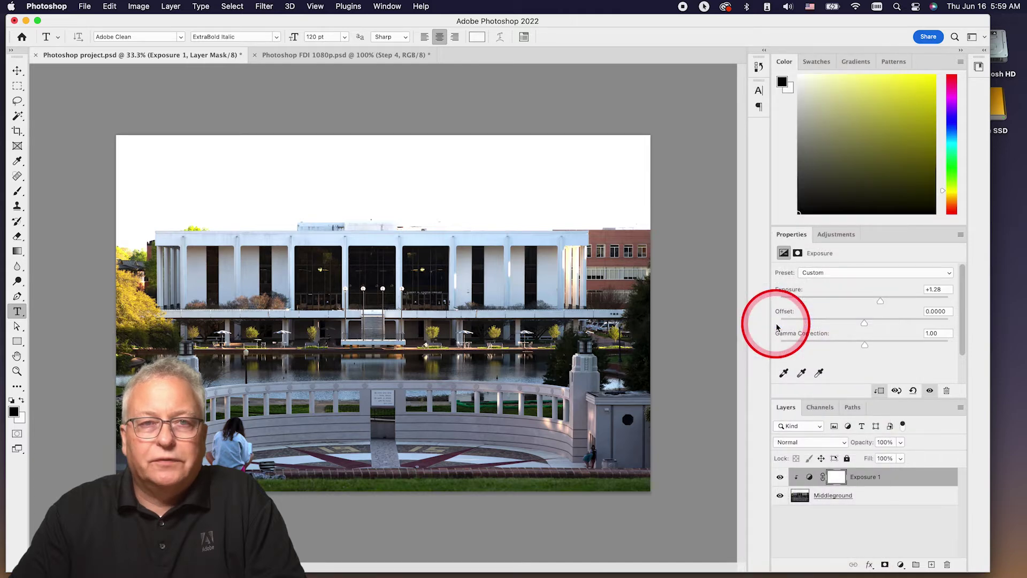
left_click(867, 469)
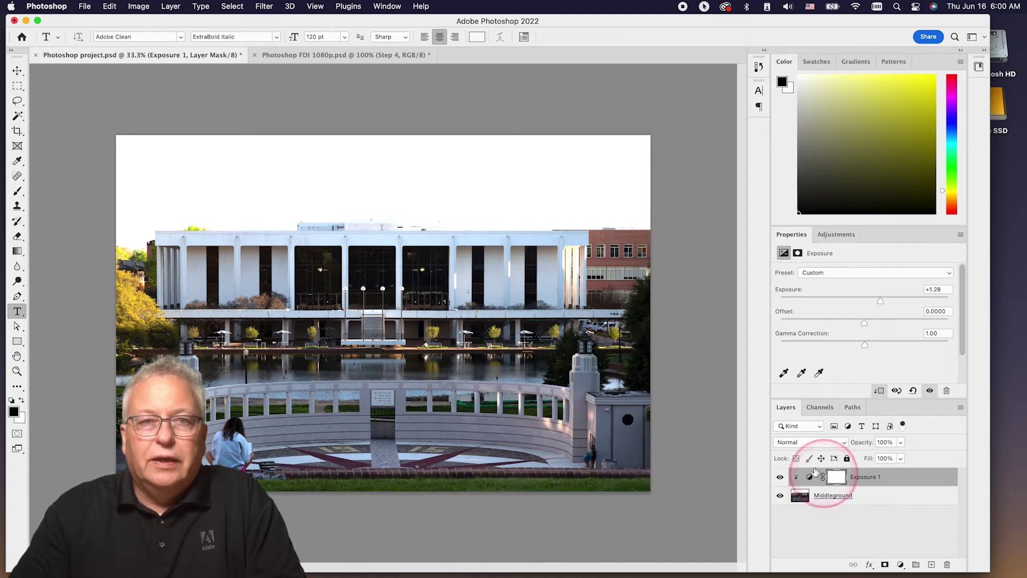
On the Middleground layer, heal away the round dark emblem on the grey utility box and touch up two spots in the sky.
left_click(16, 176)
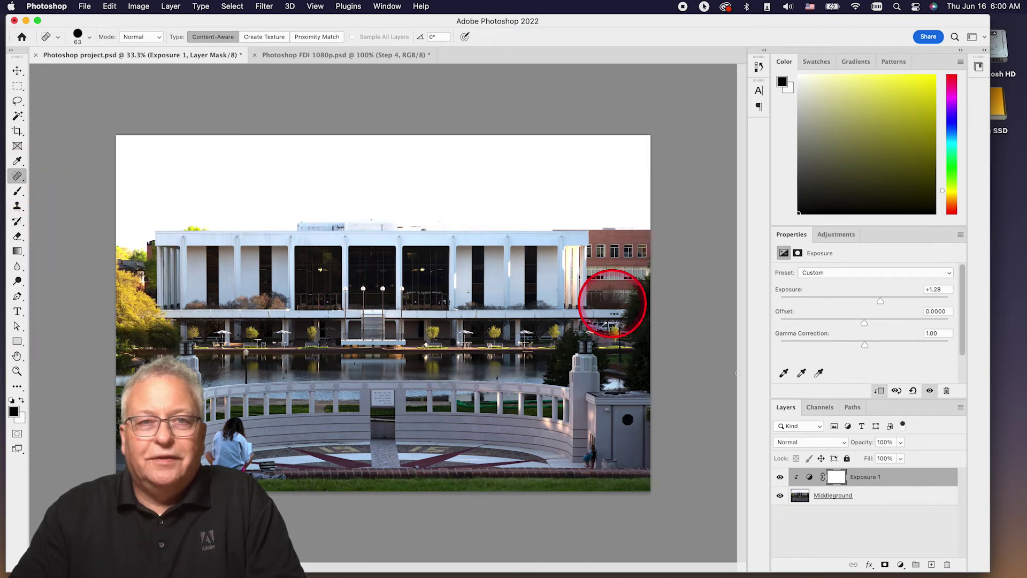
left_click(900, 497)
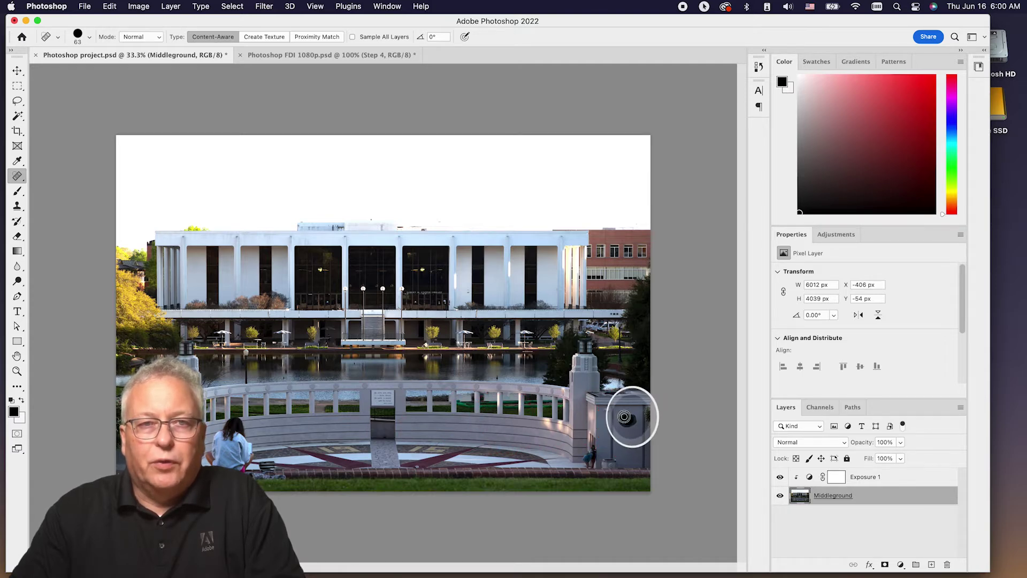
left_click_drag(633, 420, 624, 422)
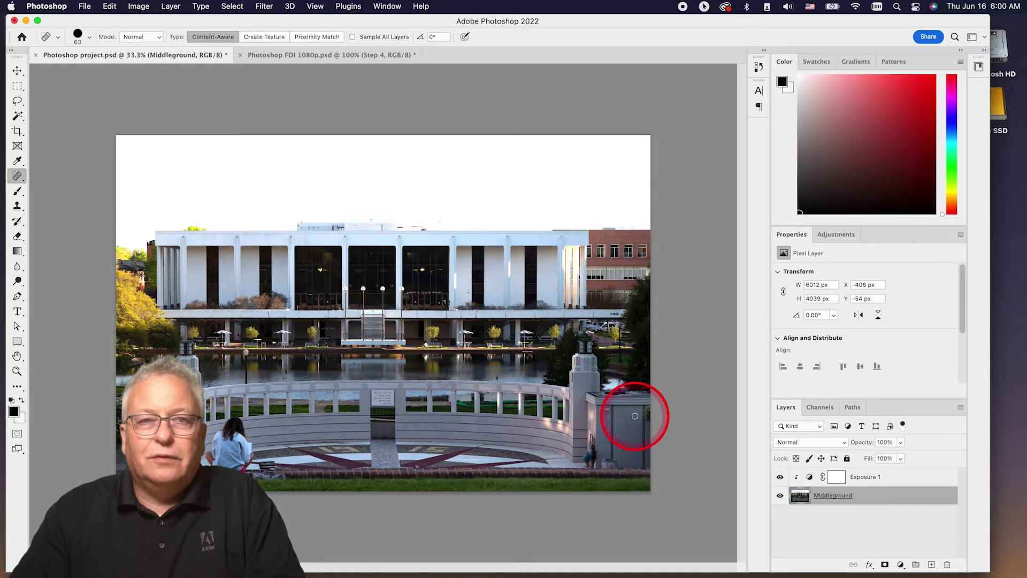
left_click(240, 178)
left_click(451, 178)
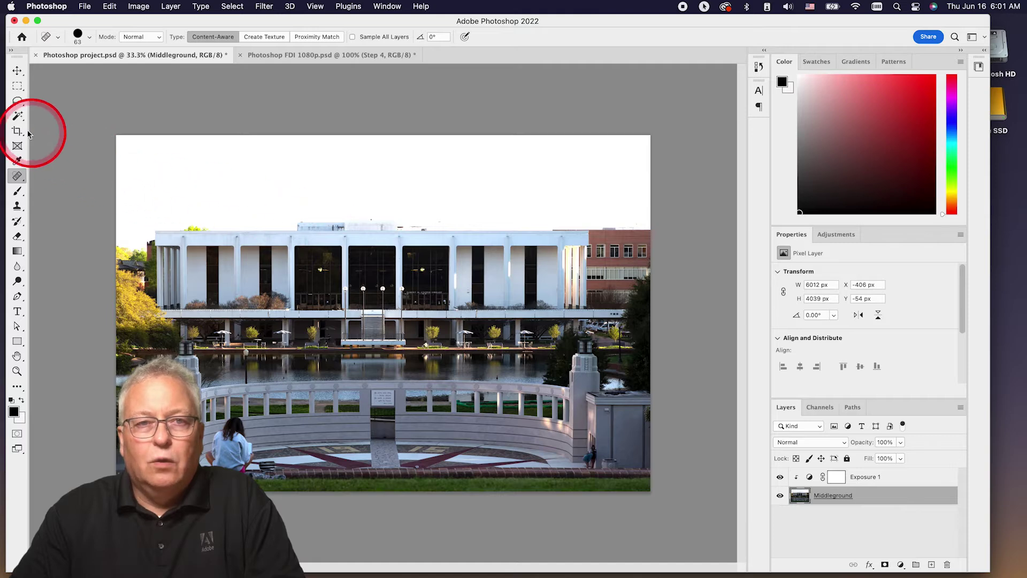
Select the white sky with the Magic Wand and hide it on the Middleground layer using an inverted layer mask.
left_click(18, 116)
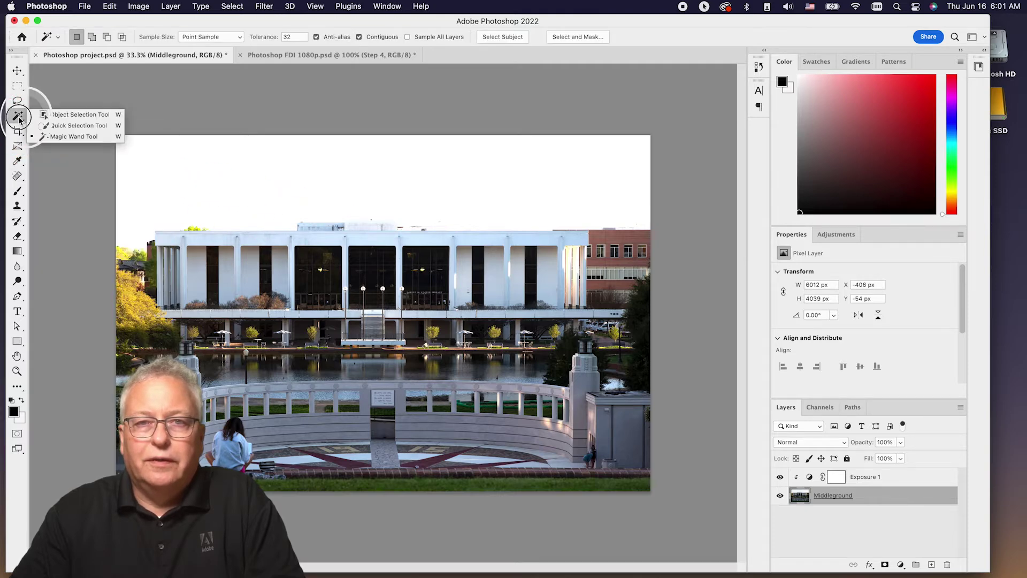
left_click(64, 140)
left_click(168, 171)
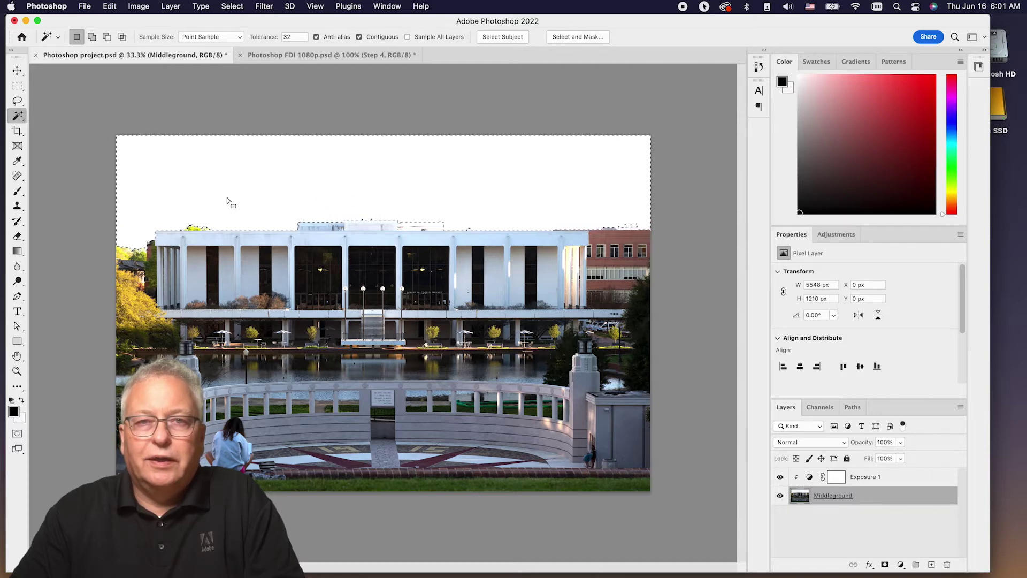
left_click(886, 566)
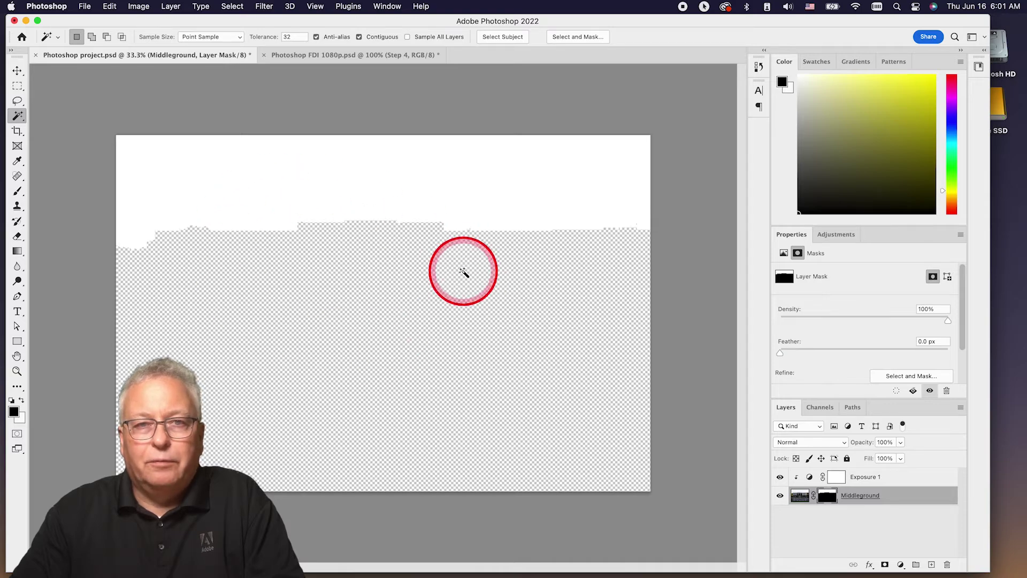
key("super+i")
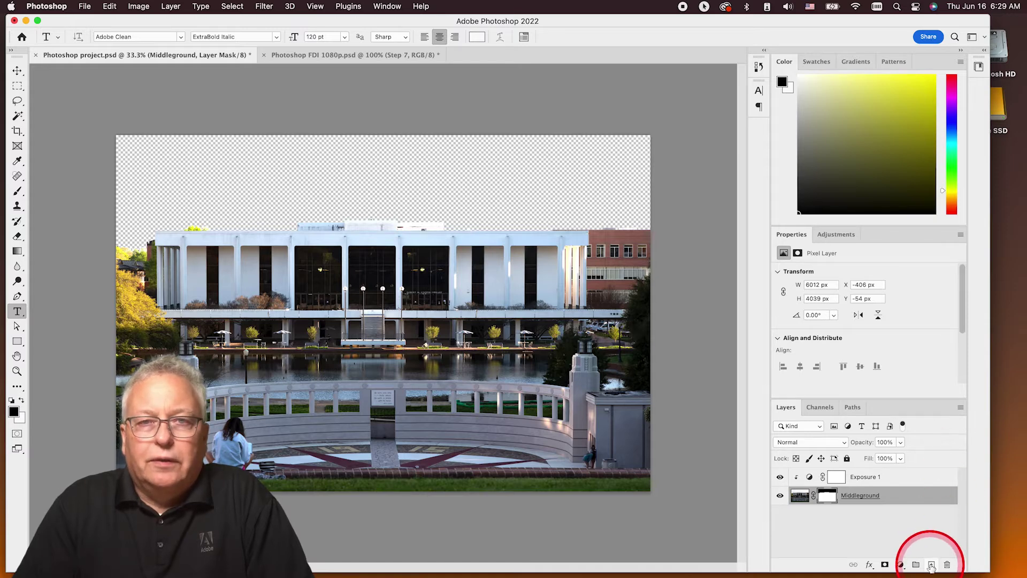
Create a new empty layer and move it beneath the Middleground layer.
left_click(931, 565)
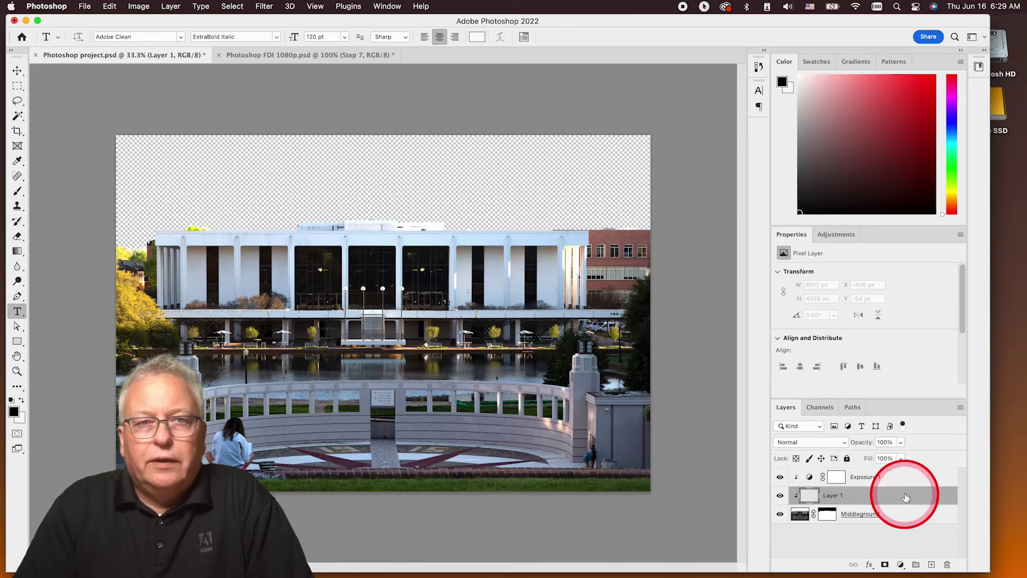
left_click_drag(906, 498, 905, 523)
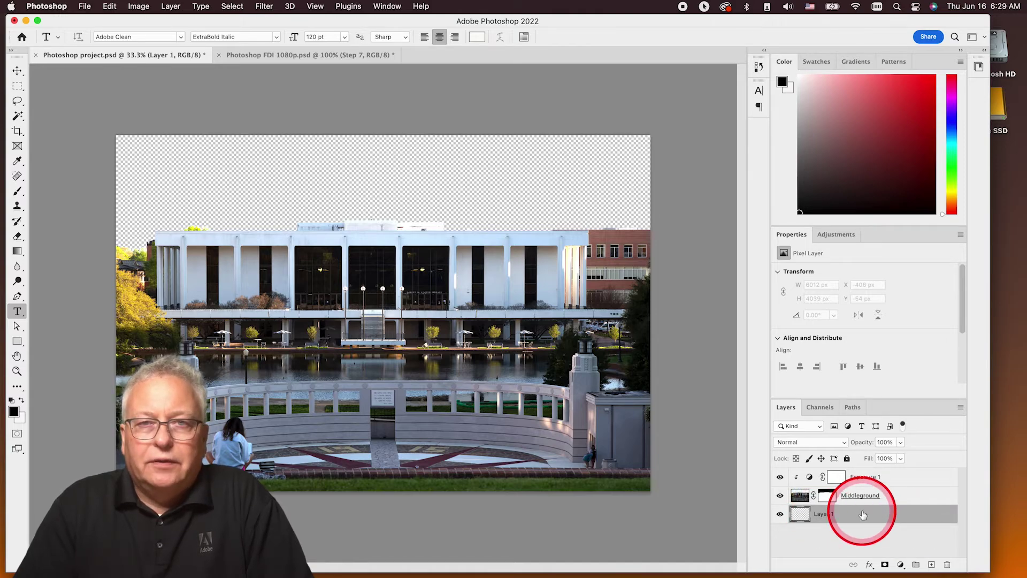
Place Background.jpg as an embedded image beneath the Middleground layer and shift the sky picture slightly upward.
left_click(84, 6)
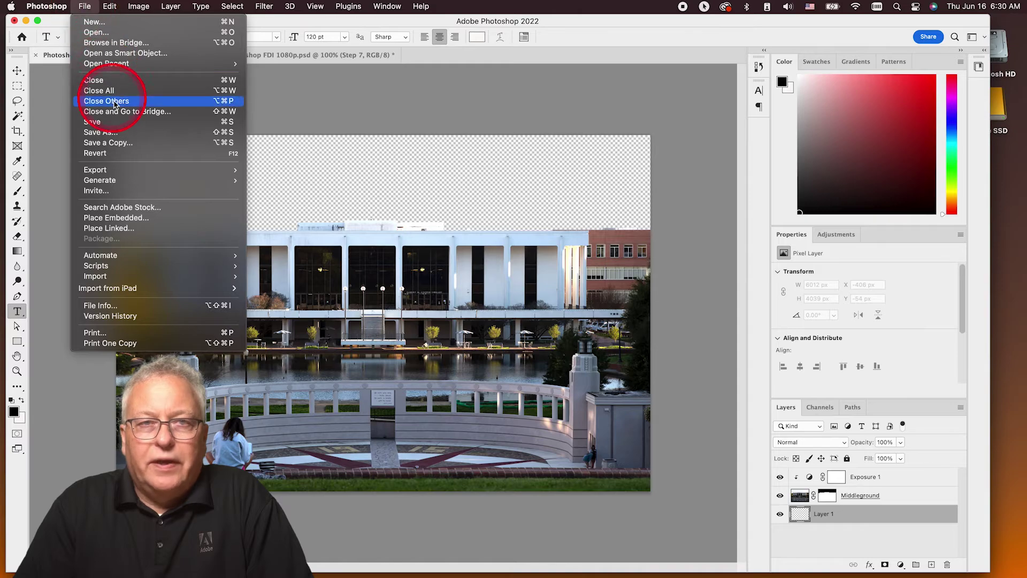
left_click(120, 218)
left_click(319, 206)
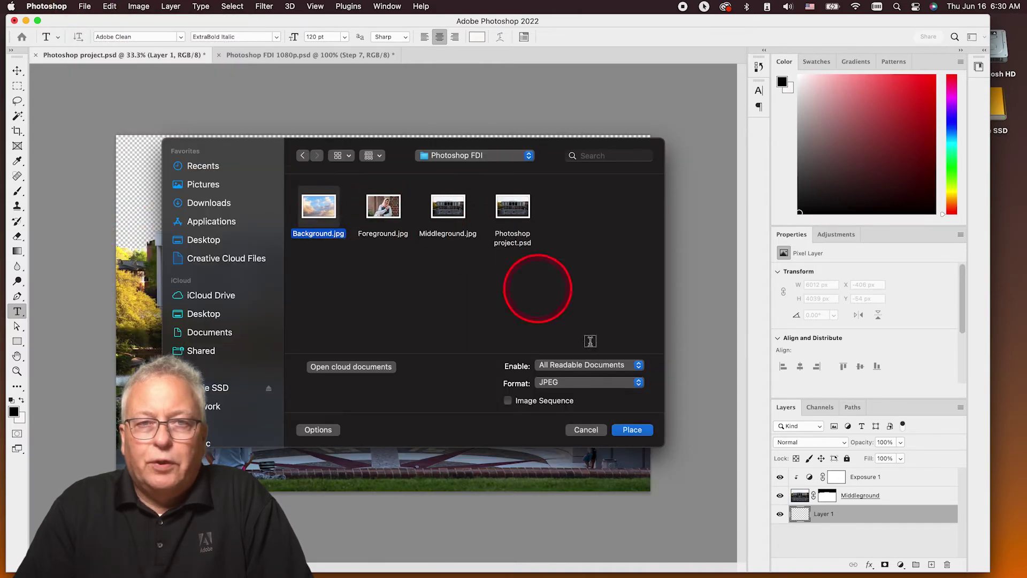
left_click(630, 431)
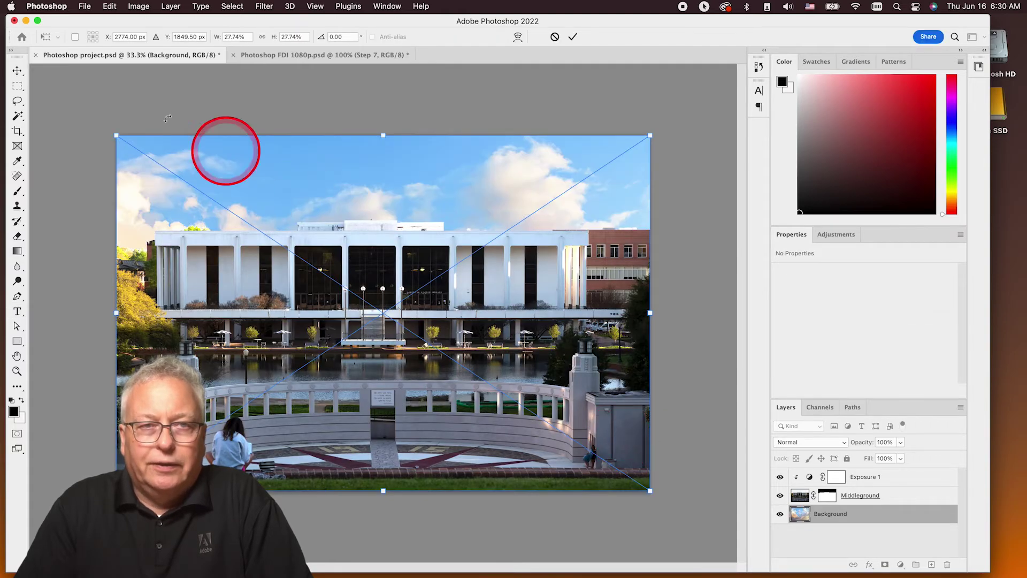
left_click(18, 71)
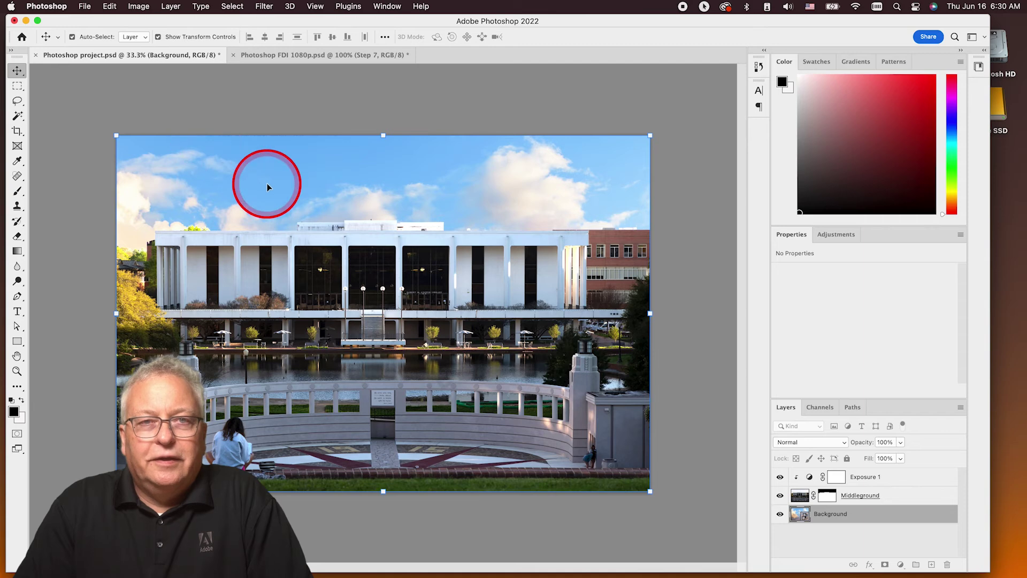
mouse_move(274, 174)
left_mouse_down()
mouse_move(280, 137)
mouse_move(273, 191)
mouse_move(274, 165)
left_mouse_up()
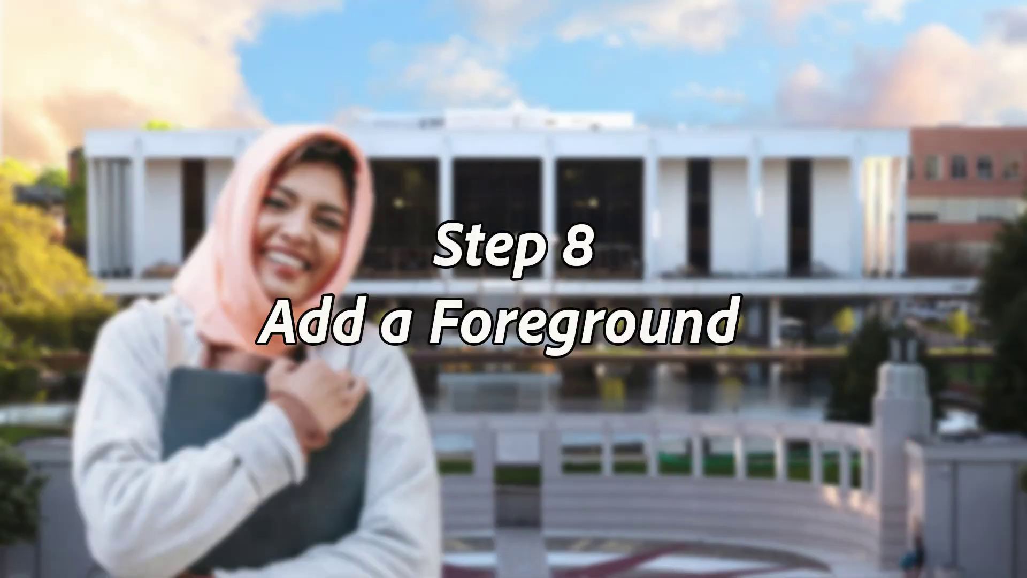
Create a new empty layer and move it to the top of the layer stack, above Exposure 1.
left_click(274, 162)
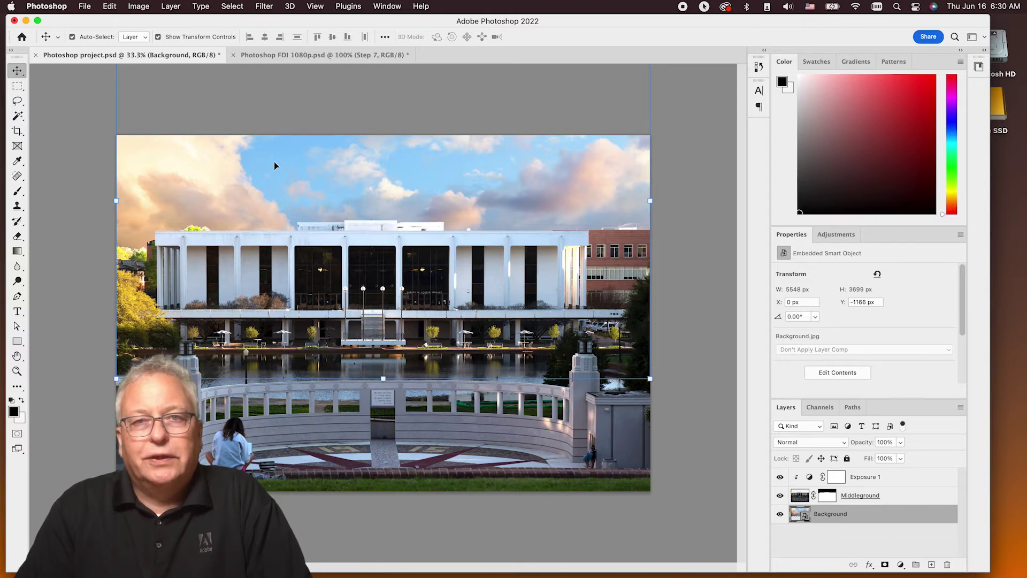
left_click(931, 565)
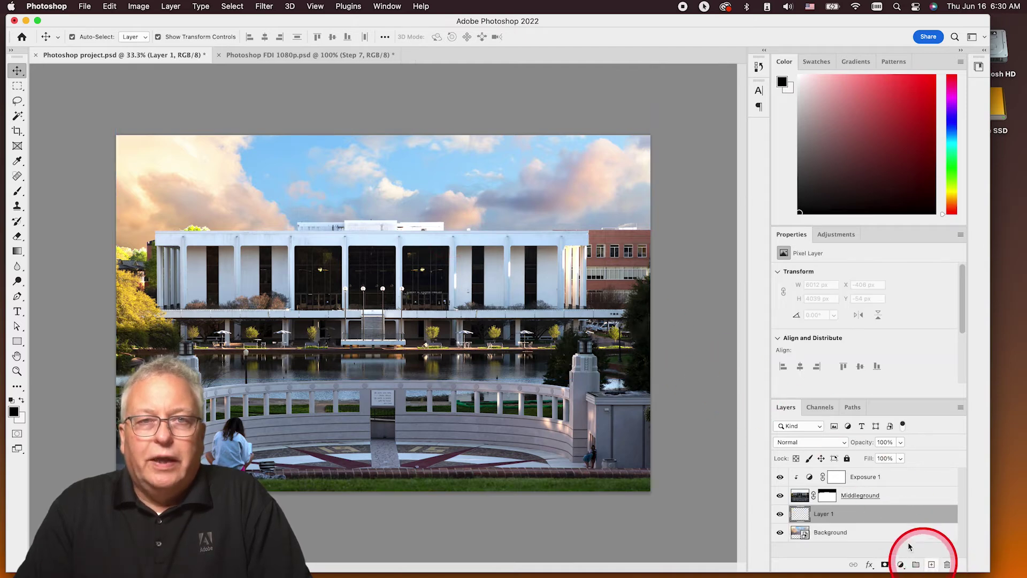
left_click_drag(871, 511, 861, 475)
left_click(823, 478)
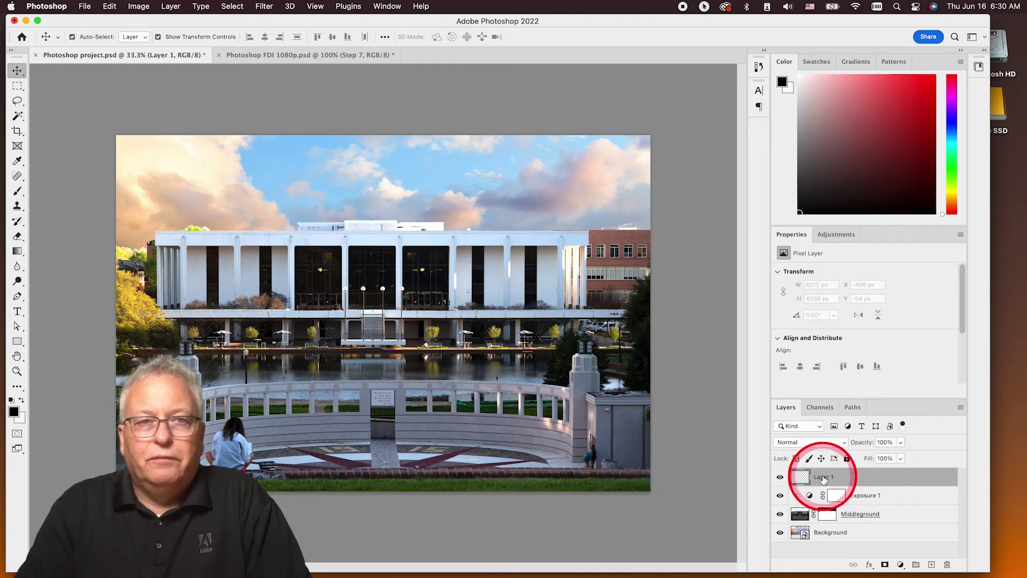
left_click(851, 479)
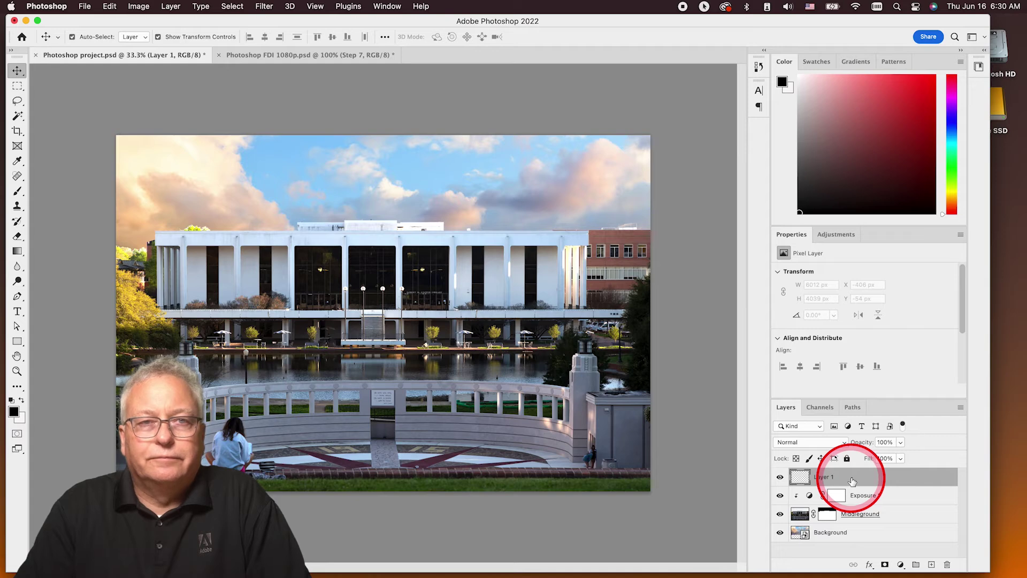
Place Foreground.jpg as an embedded image above the Exposure 1 layer, filling the canvas.
left_click(85, 6)
left_click(131, 218)
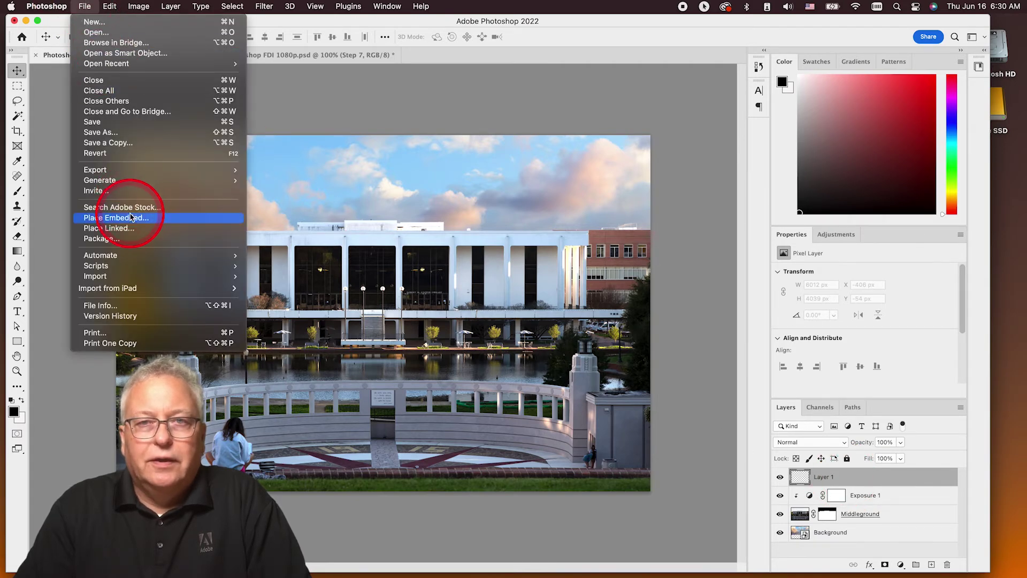
left_click(324, 228)
left_click(381, 204)
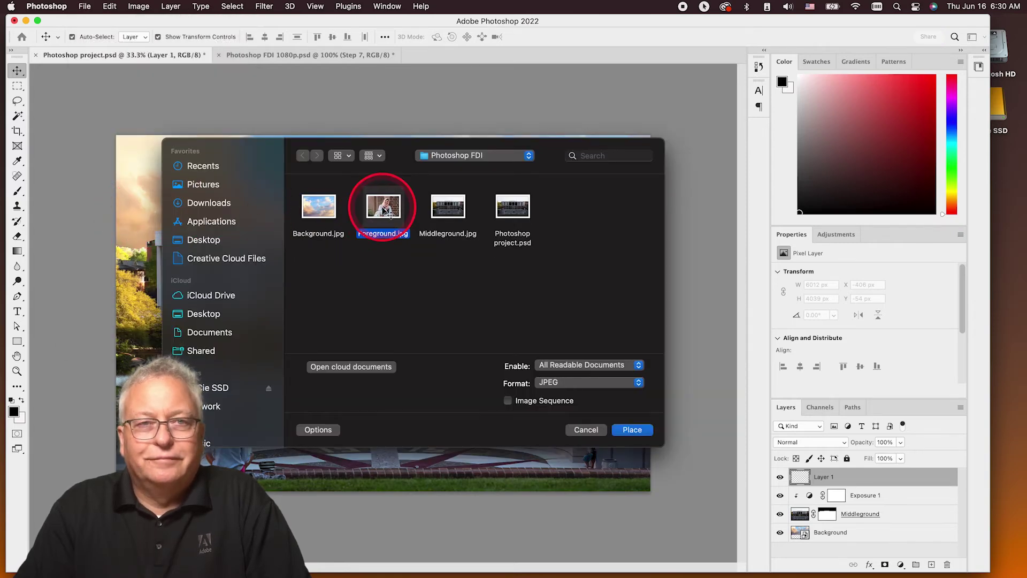
left_click(632, 430)
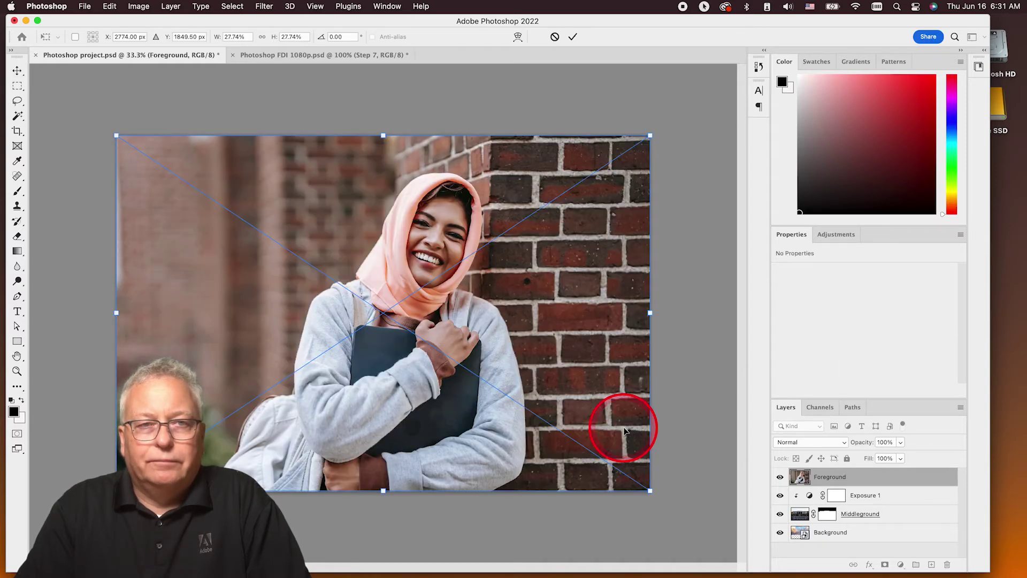
Select the woman with the Object Selection Tool and hide the brick background using a layer mask on the Foreground layer.
left_click(17, 115)
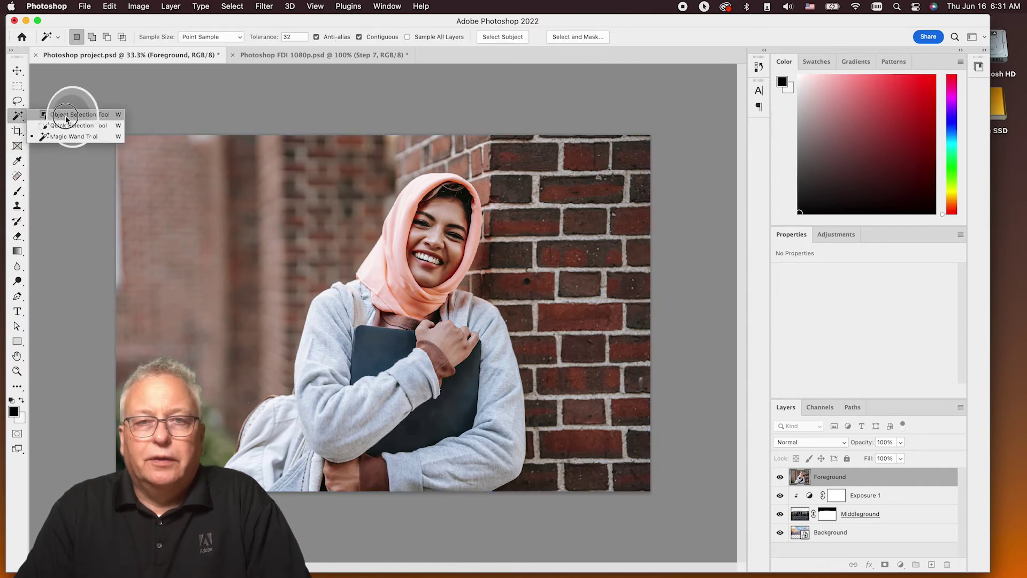
left_click(62, 114)
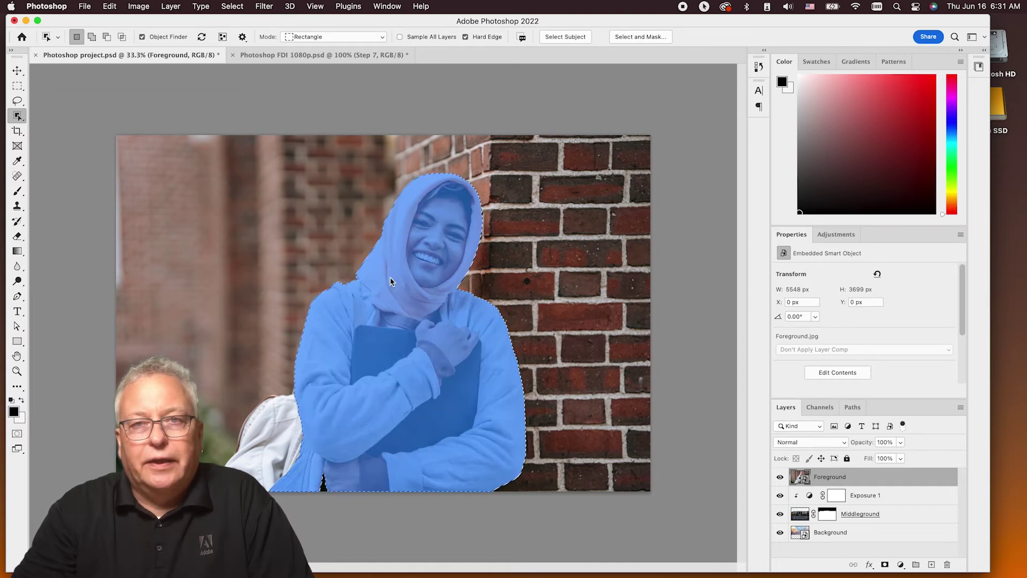
left_click(354, 397)
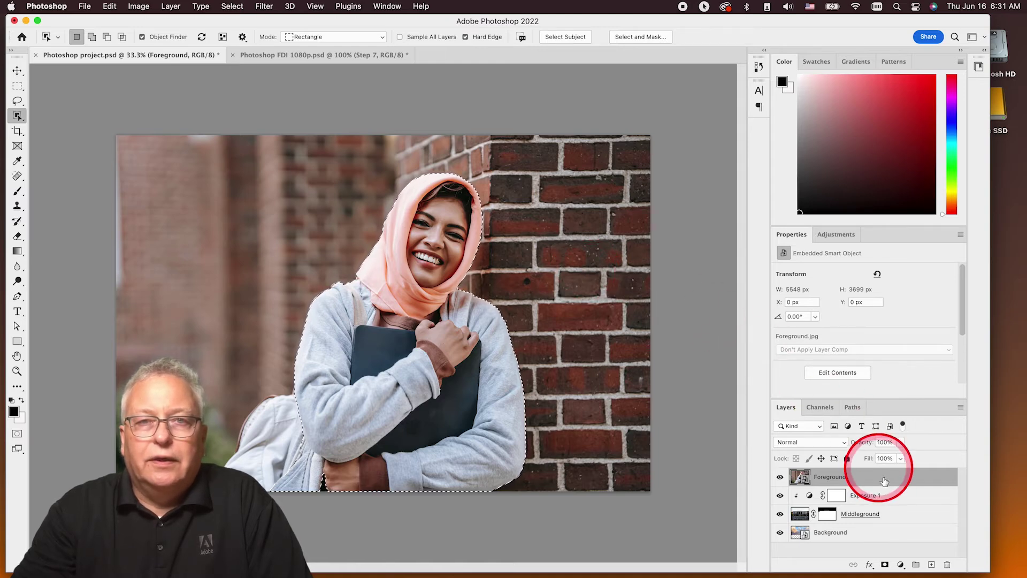
left_click(885, 565)
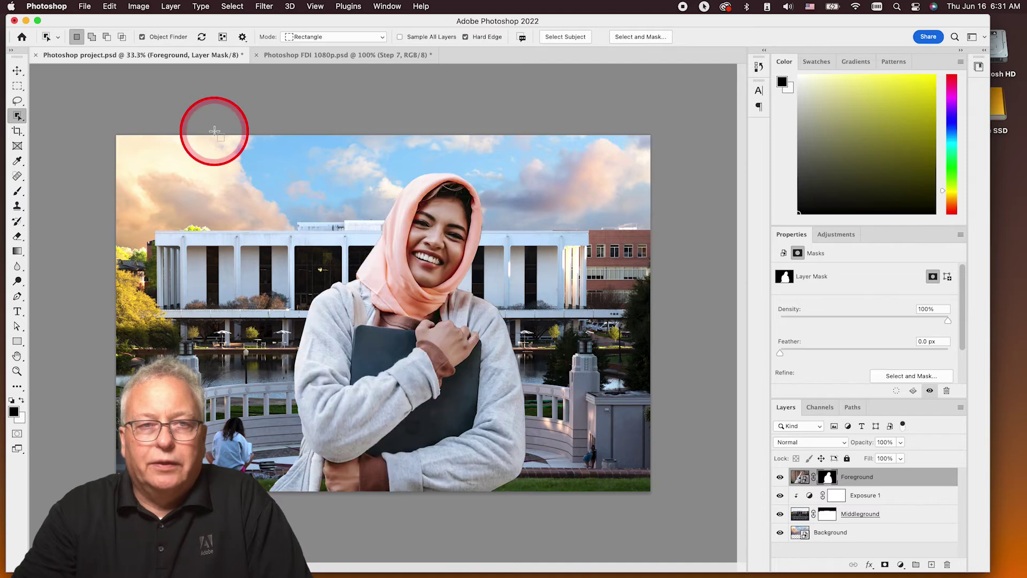
Scale the masked woman down to about two thirds and move her to the lower-left part of the picture.
left_click(16, 68)
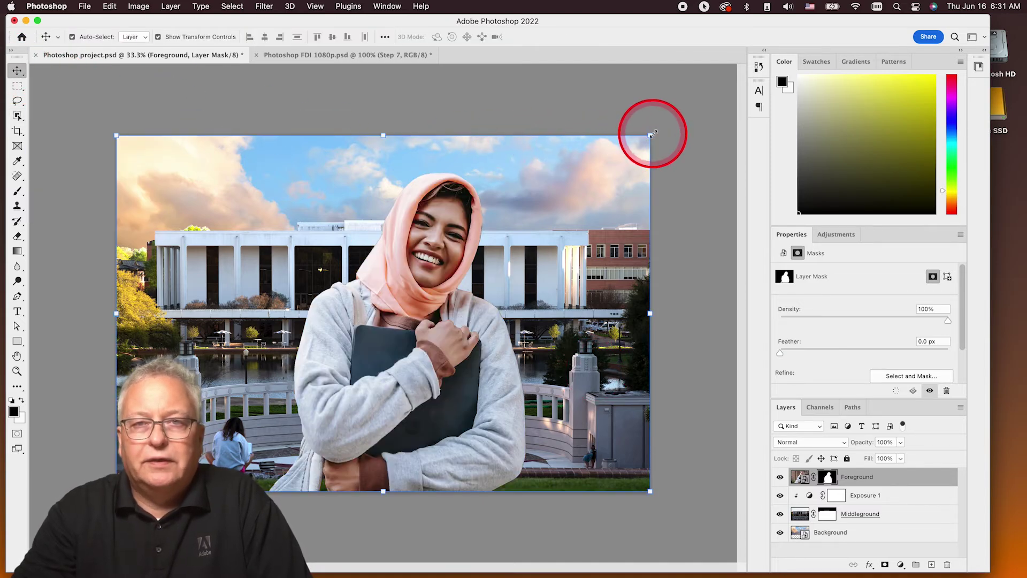
left_click_drag(652, 133, 470, 241)
left_click_drag(333, 330, 275, 332)
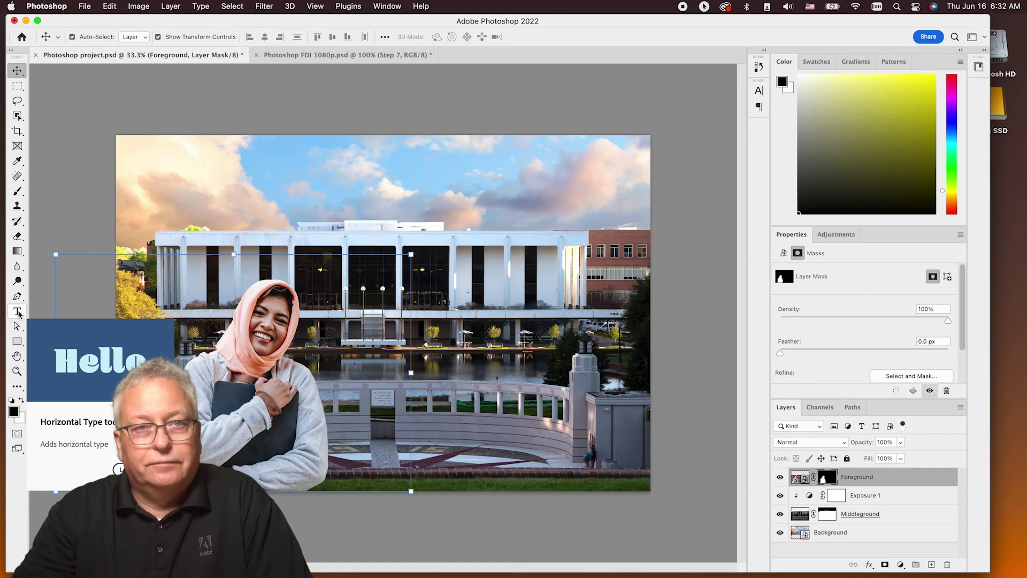
Add a horizontal text line reading "You've Got This!" in the sky above the building and commit it.
left_click(18, 312)
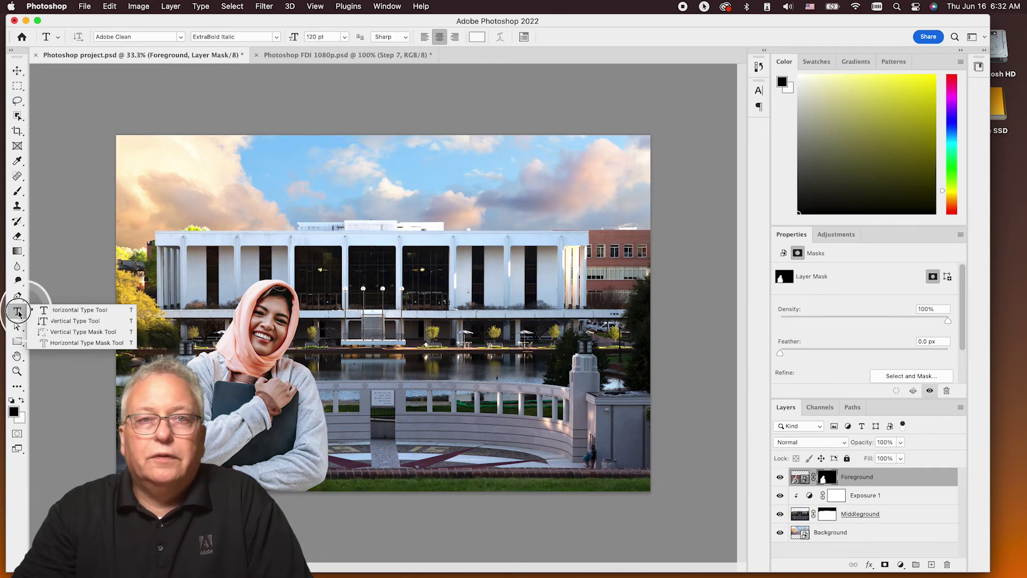
left_click(69, 312)
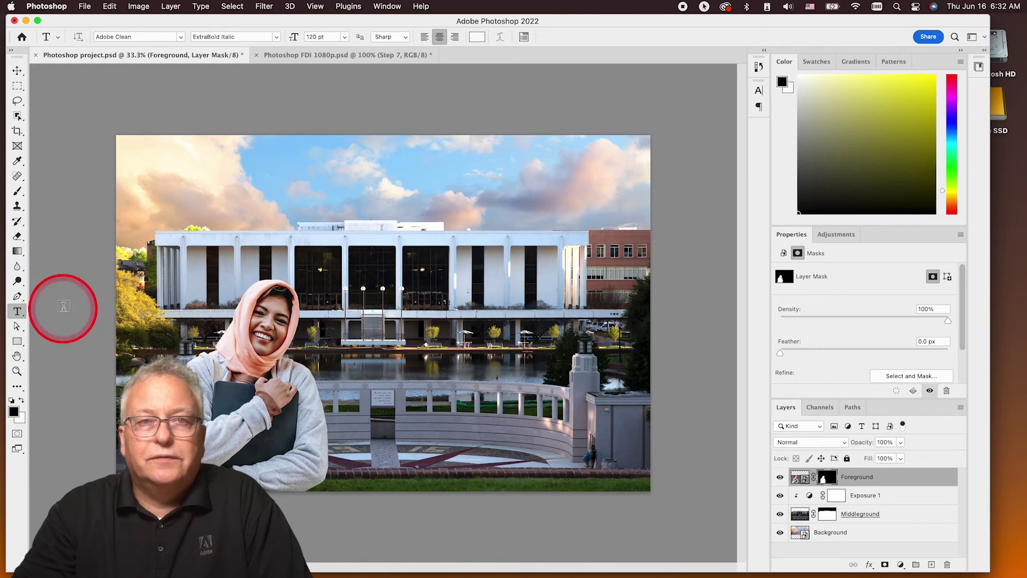
left_click(343, 188)
left_click(345, 188)
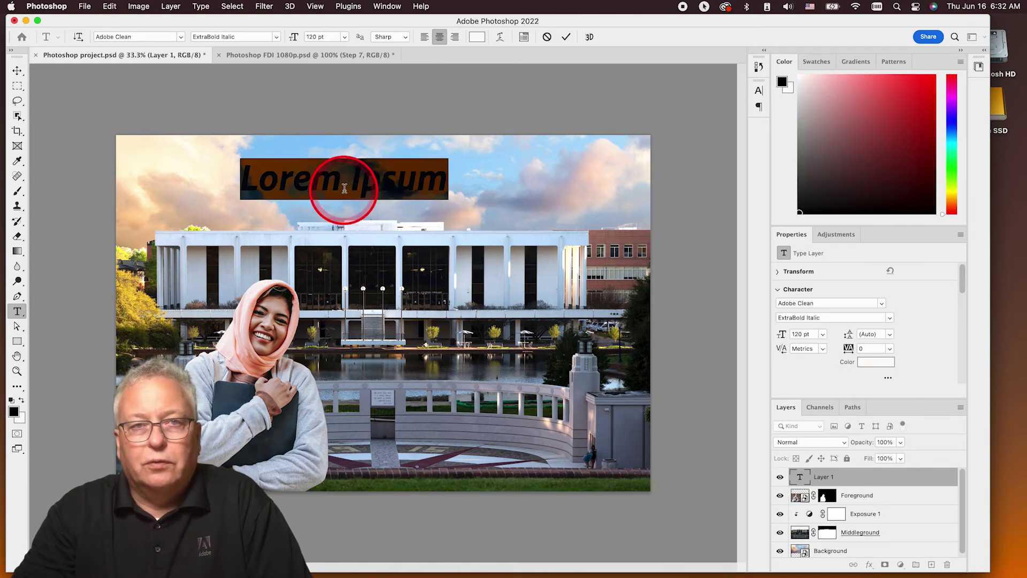
type("Yo")
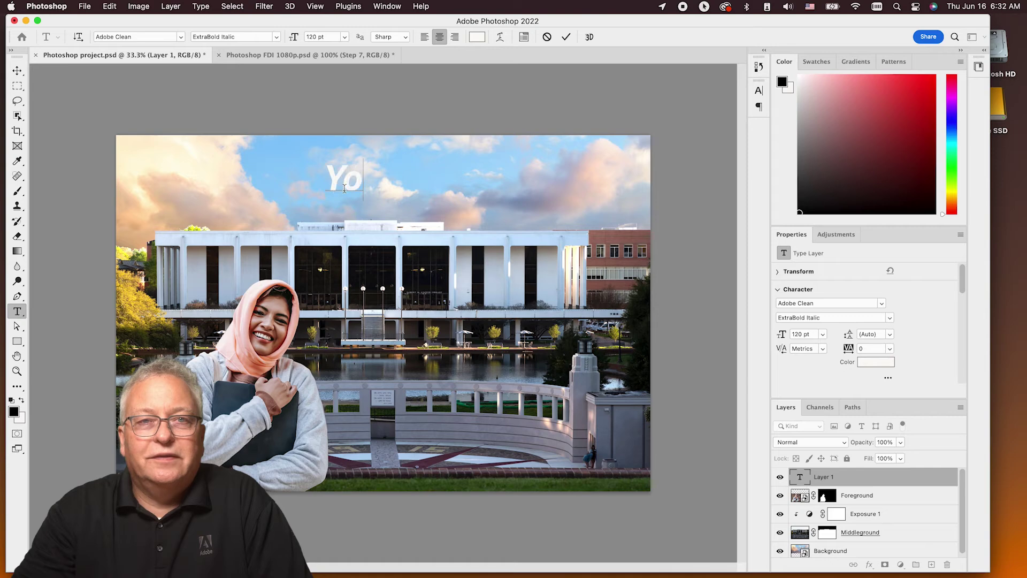
type("u've")
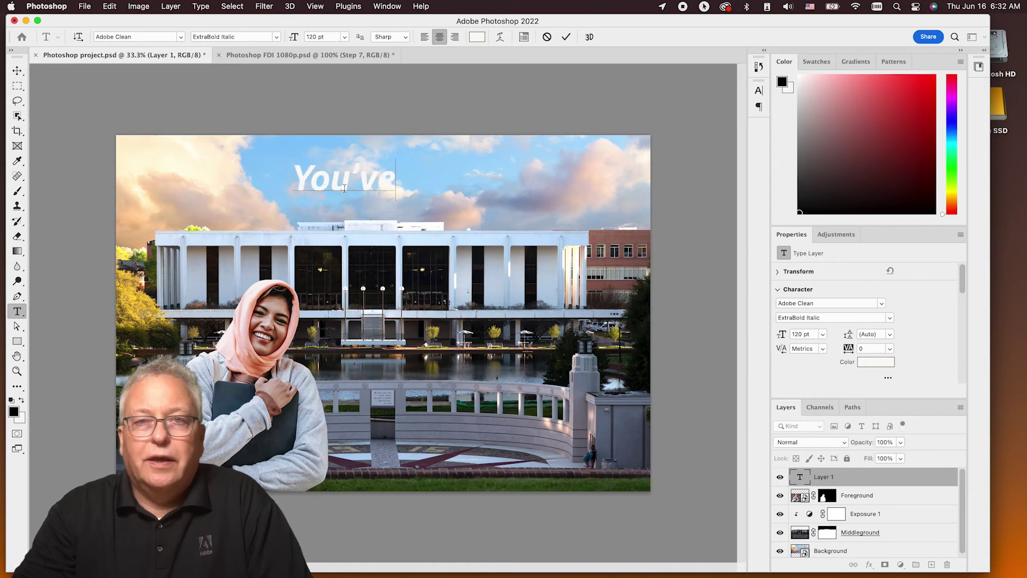
type(" Got")
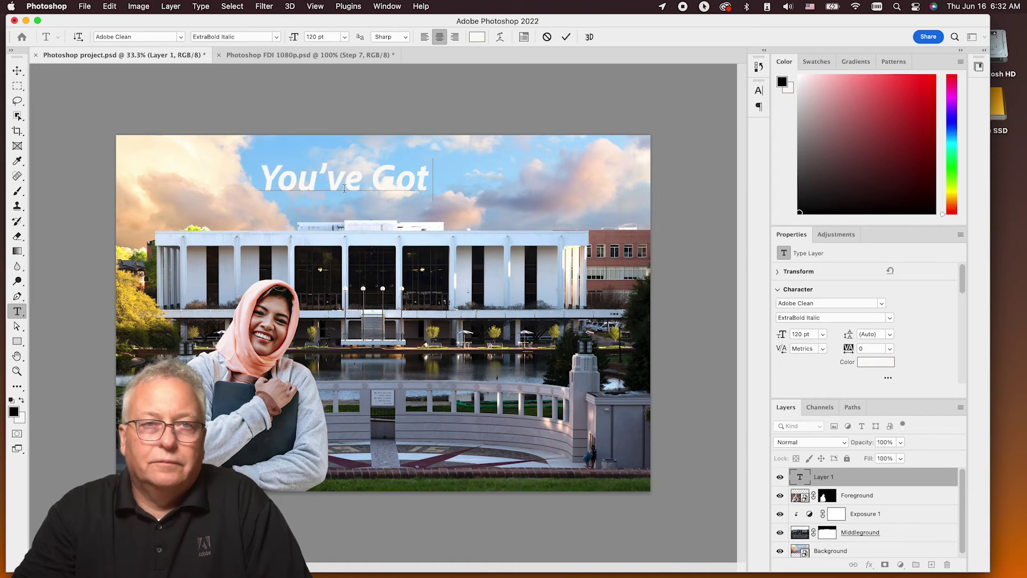
type(" This")
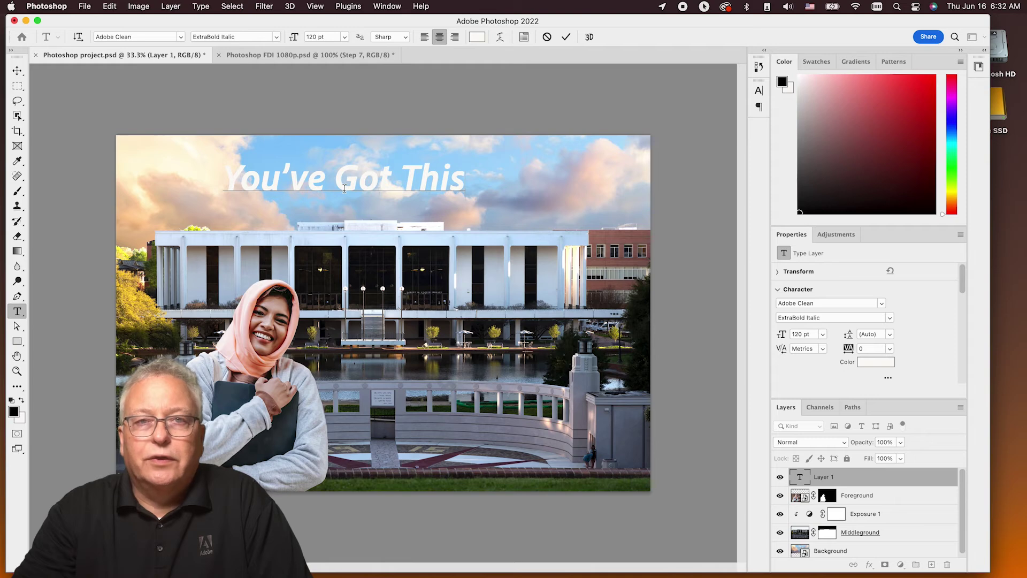
type("!")
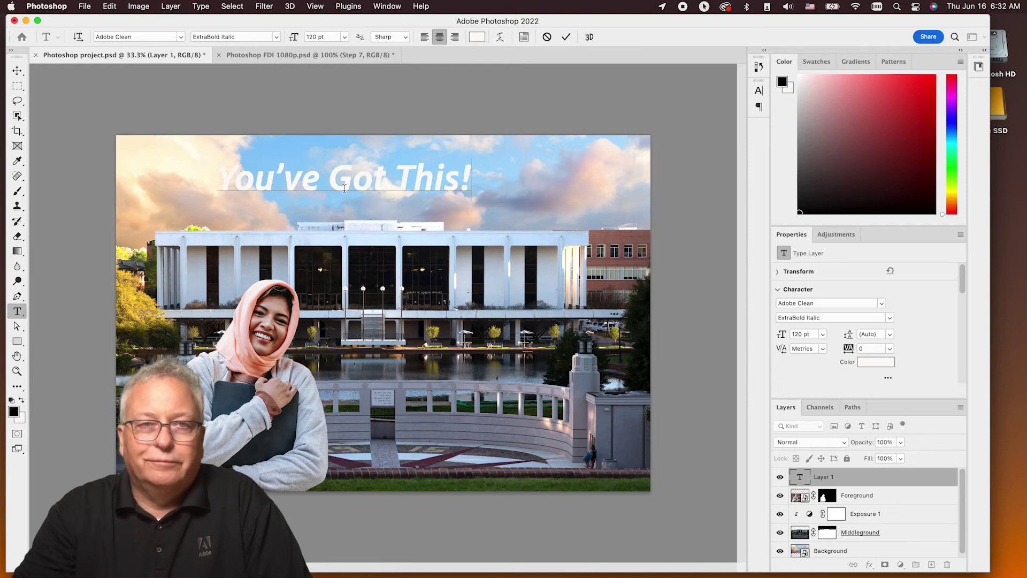
left_click(224, 181)
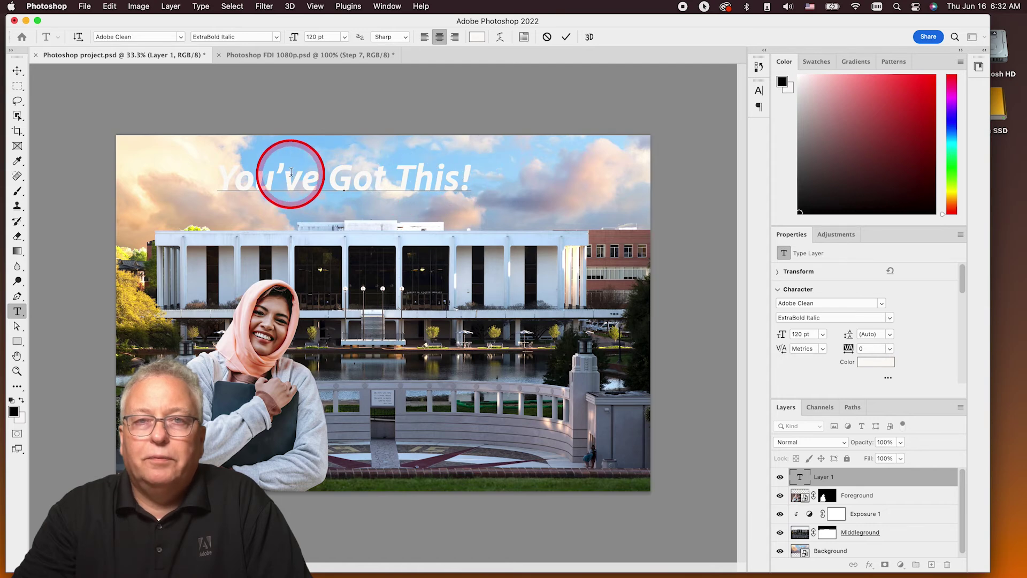
left_click_drag(219, 181, 481, 179)
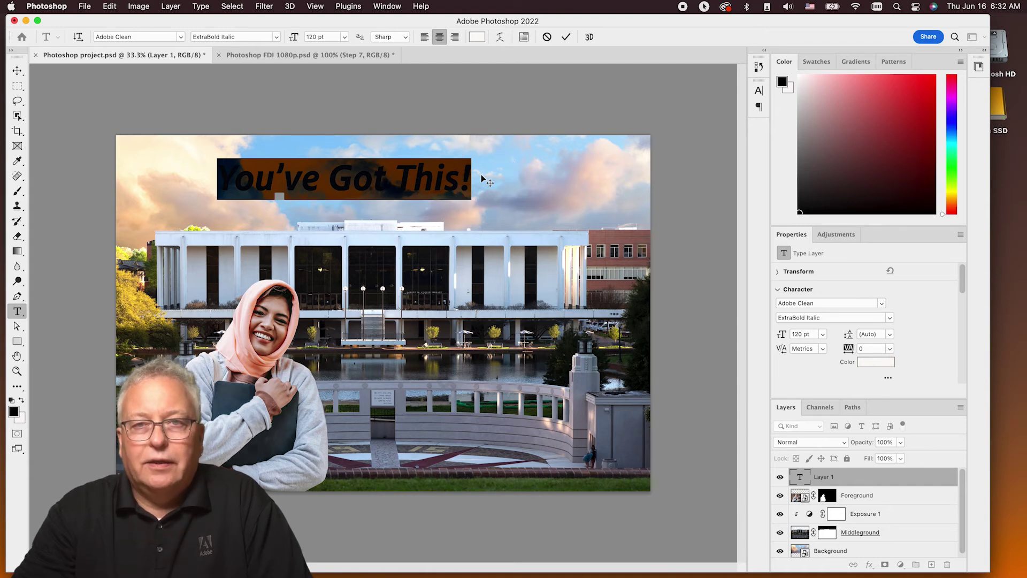
mouse_move(480, 174)
left_mouse_down()
mouse_move(378, 168)
mouse_move(479, 175)
left_mouse_up()
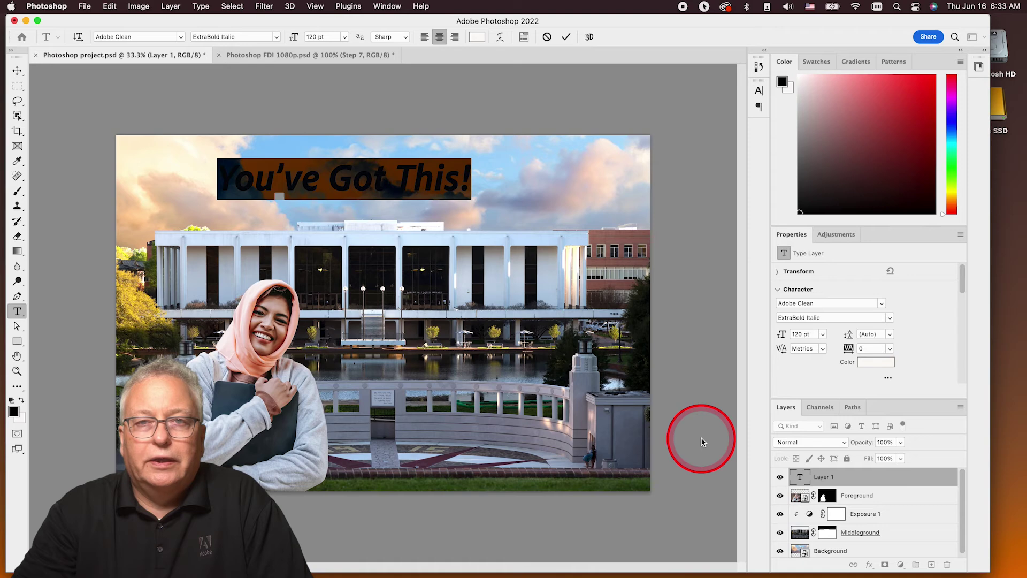
left_click(675, 175)
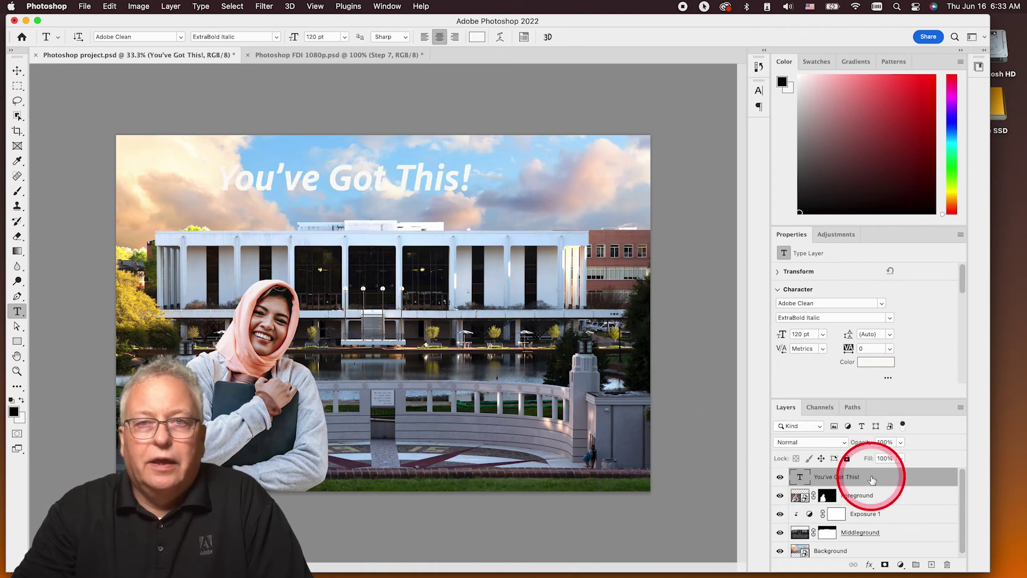
Apply a 17 px black outside Stroke at 100% opacity to the "You've Got This!" text layer.
left_click(870, 565)
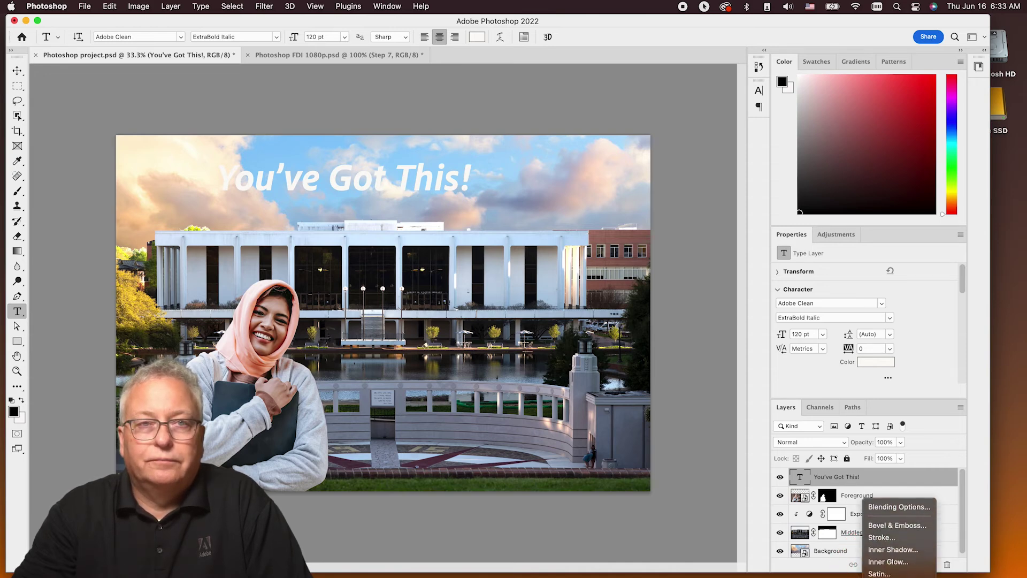
left_click(882, 538)
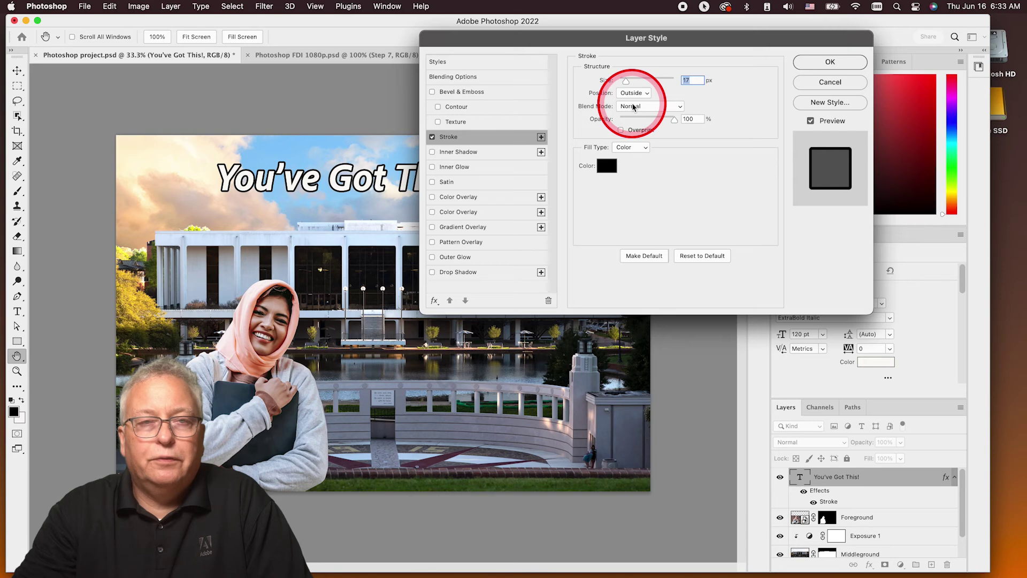
left_click(830, 63)
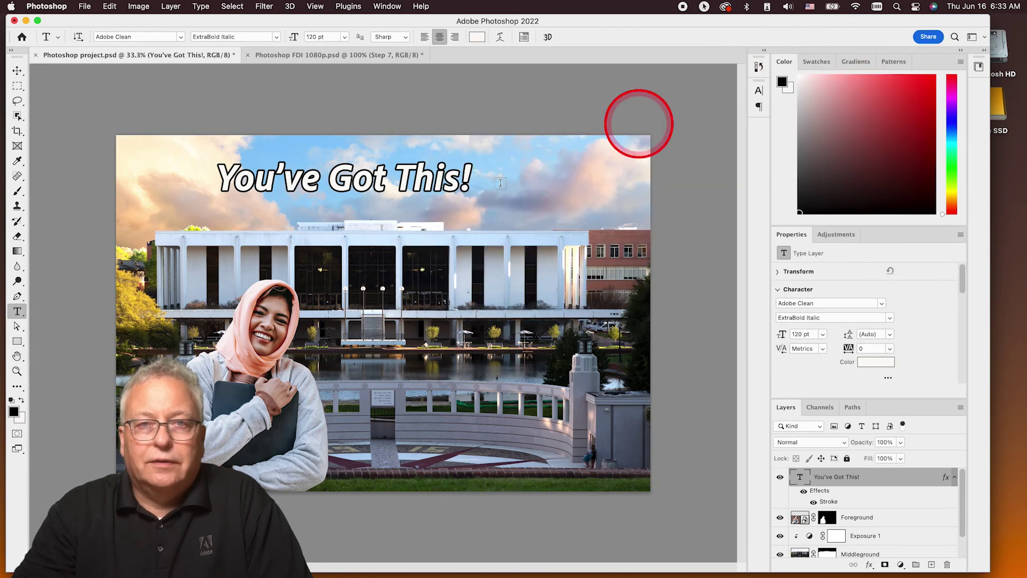
Move the "You've Got This!" text down over the building, beside the woman, and rotate it to about -23.6° so it slants upward.
left_click(18, 70)
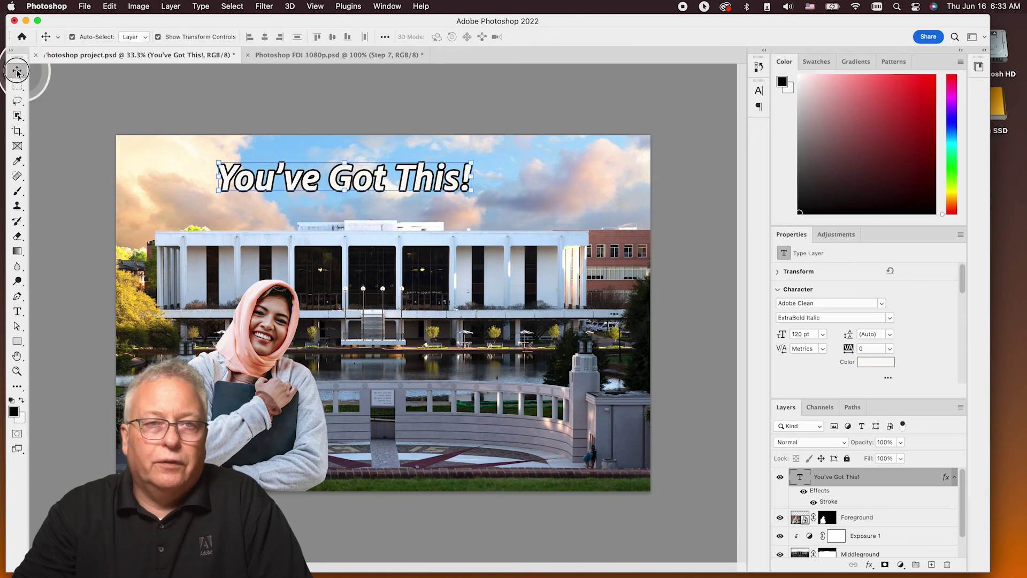
left_click_drag(332, 183, 436, 325)
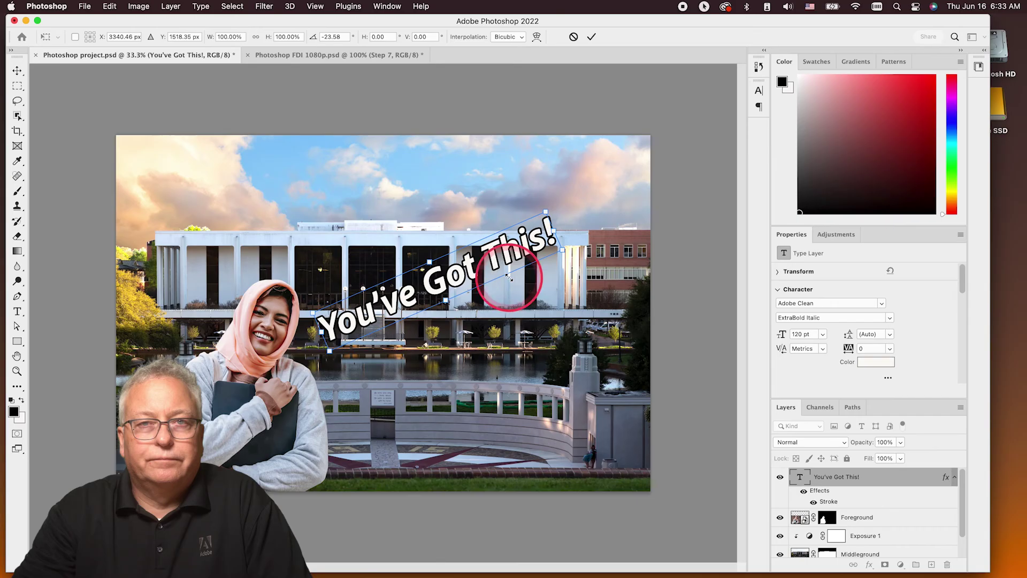
left_click(740, 303)
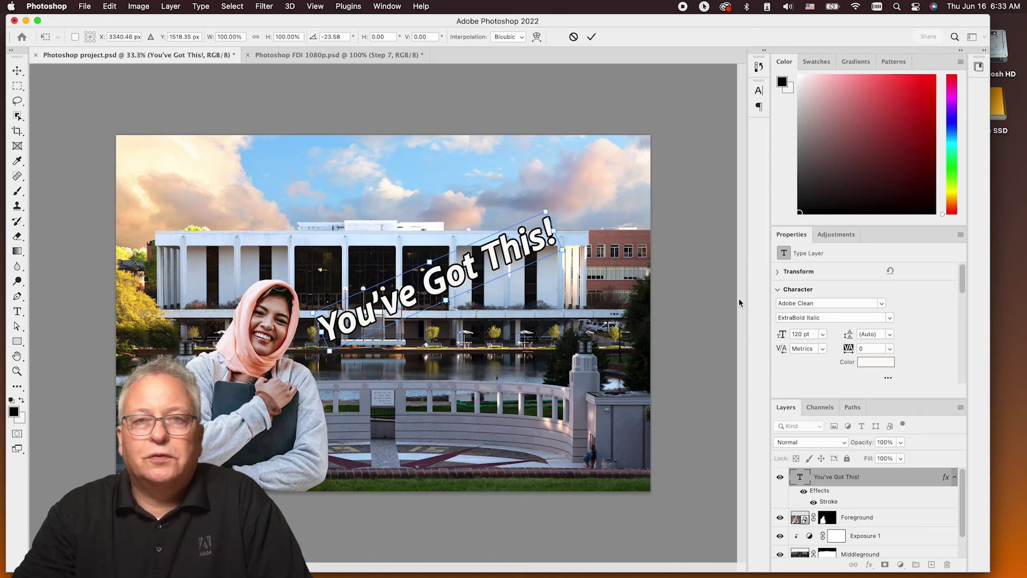
left_click(702, 303)
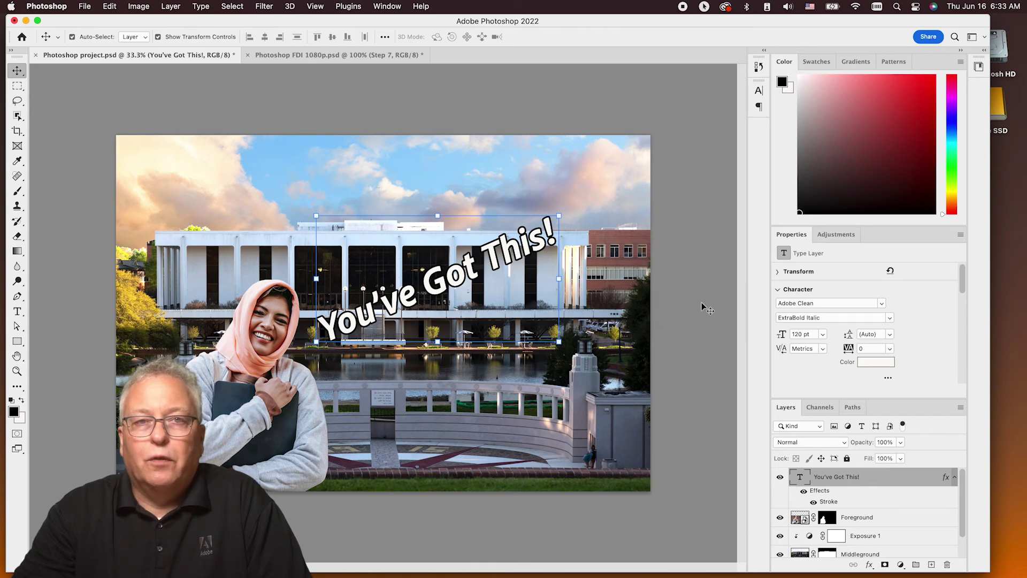
Start sharing the composite and save it to Creative Cloud as a cloud document named "Photoshop project".
left_click(932, 37)
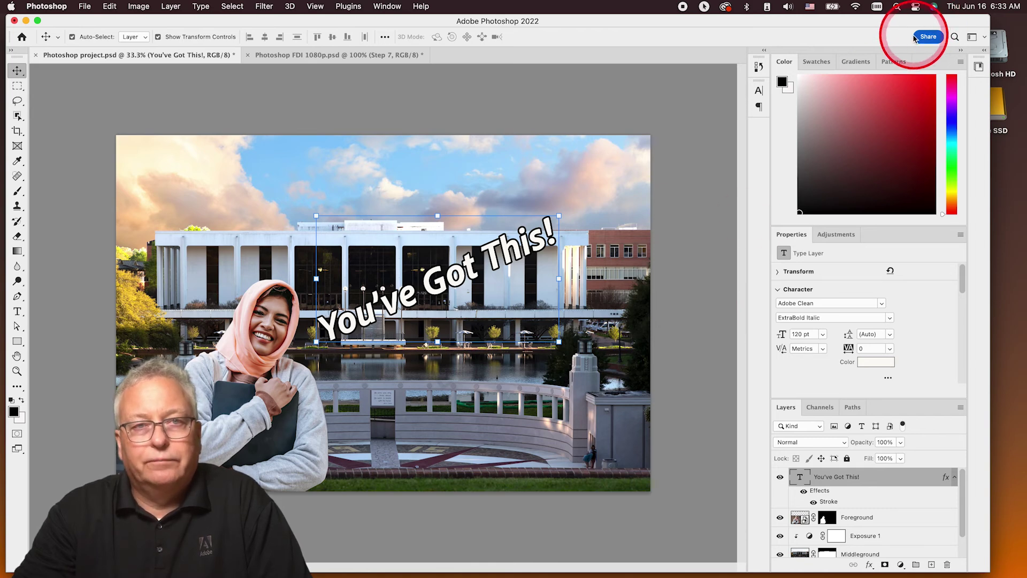
left_click(930, 38)
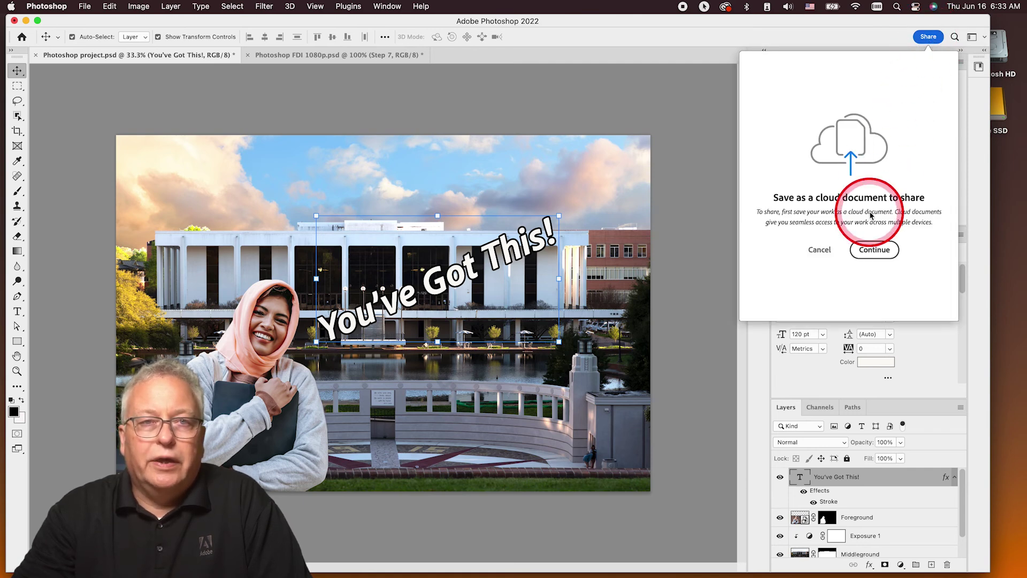
left_click(875, 250)
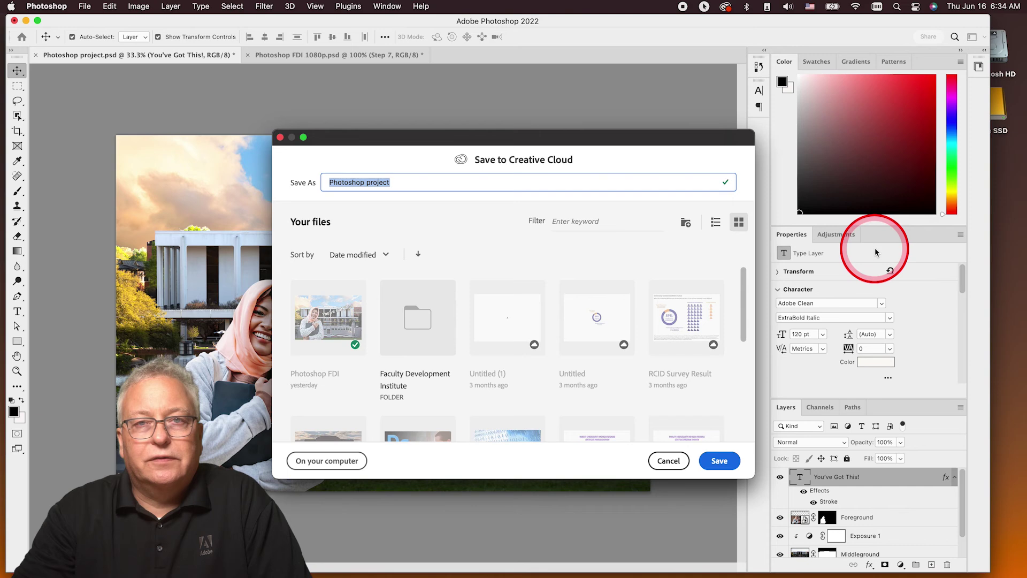
left_click(717, 461)
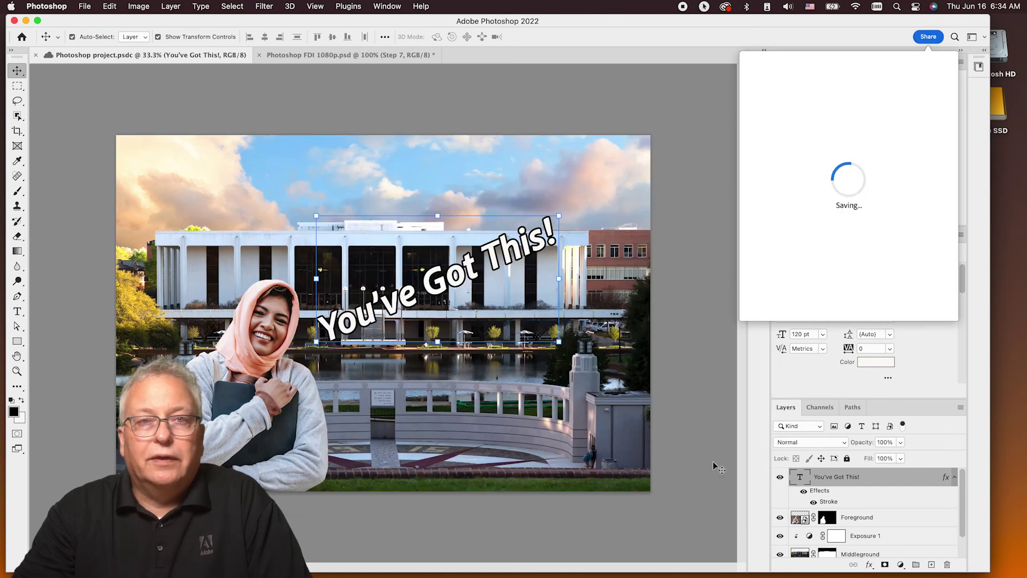
left_click_drag(716, 406, 720, 349)
Export the composite as a JPG with the image width set to 1024 px, saved as "Photoshop project.jpg".
mouse_move(792, 204)
left_mouse_down()
mouse_move(813, 160)
mouse_move(944, 42)
mouse_move(920, 53)
mouse_move(952, 14)
mouse_move(901, 63)
mouse_move(502, 120)
mouse_move(223, 99)
mouse_move(86, 9)
left_mouse_up()
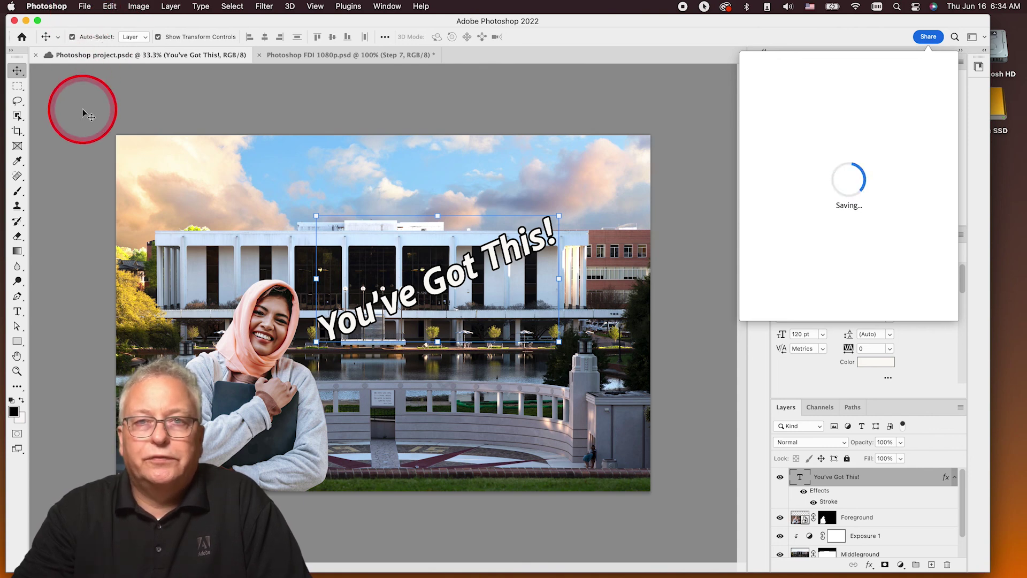
left_click(84, 6)
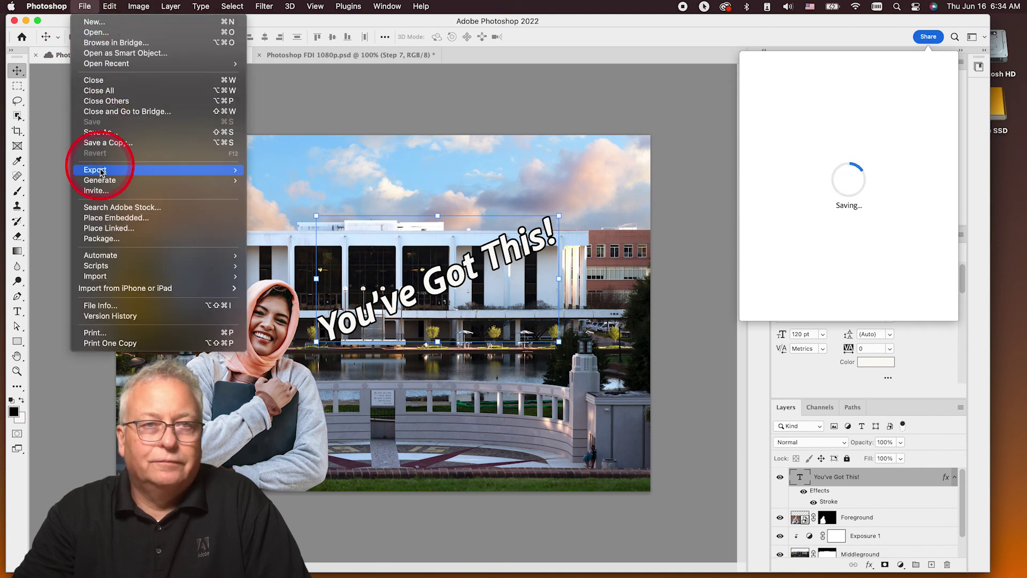
mouse_move(234, 177)
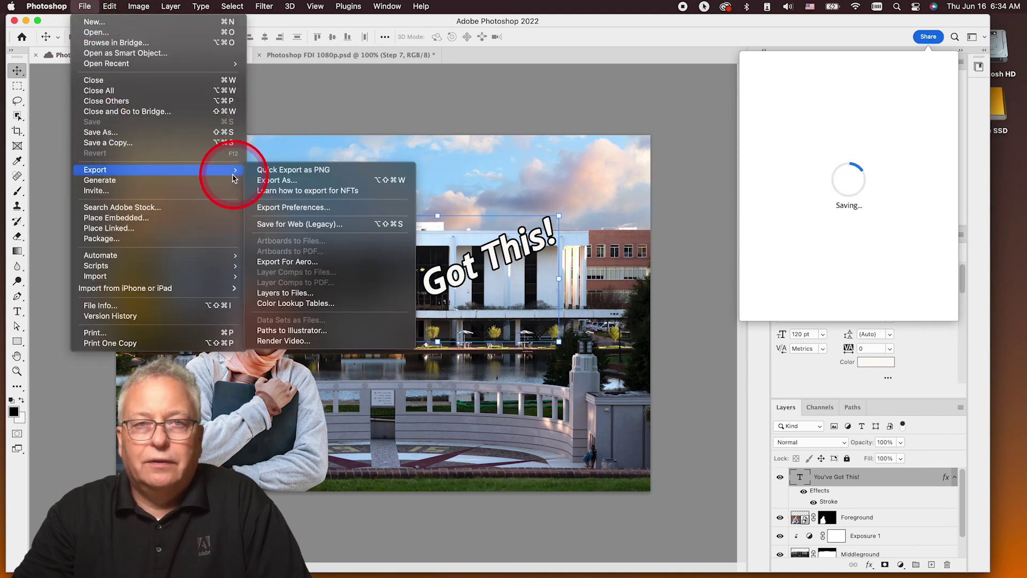
left_click(279, 180)
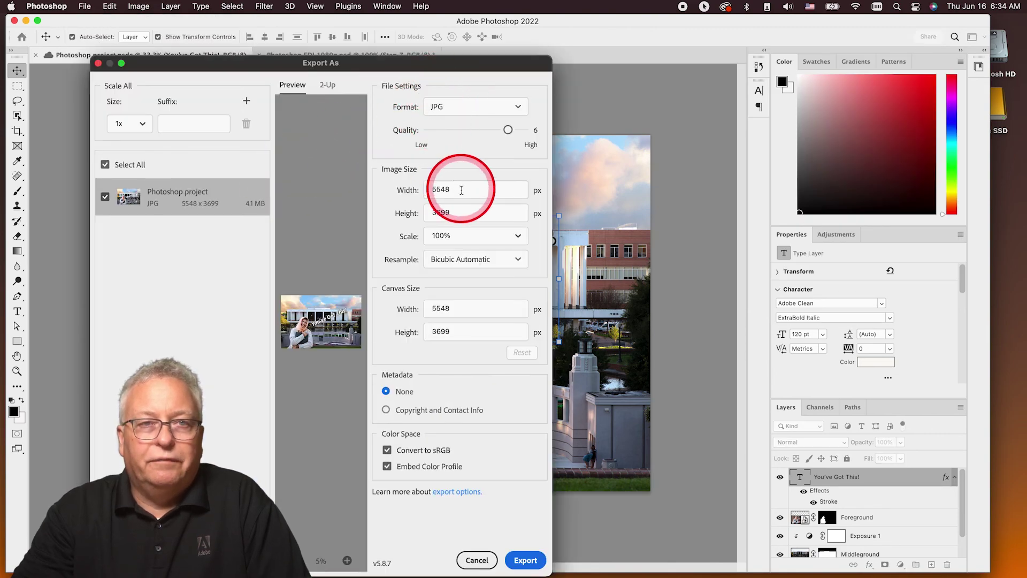
left_click(429, 191)
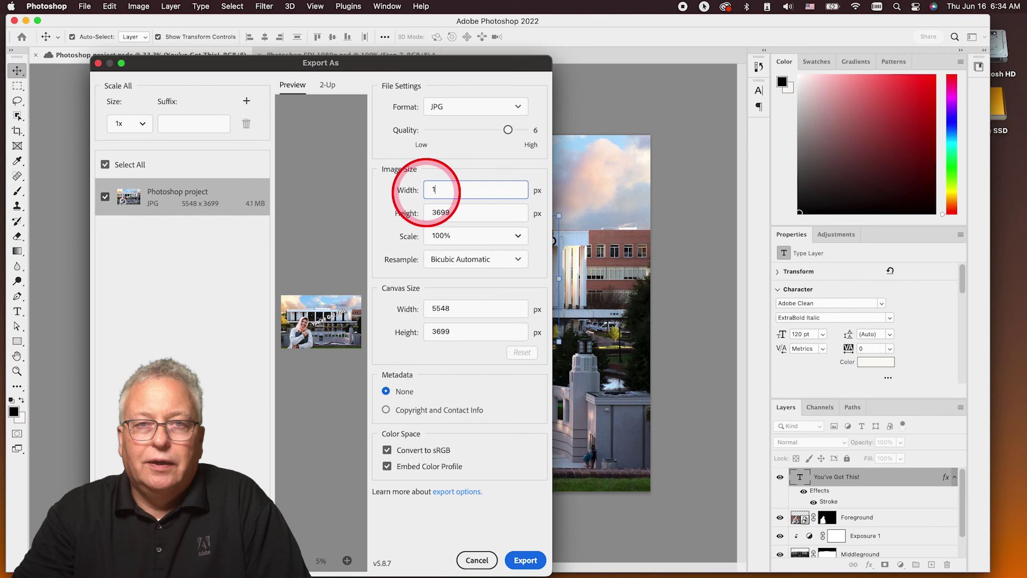
left_click(542, 249)
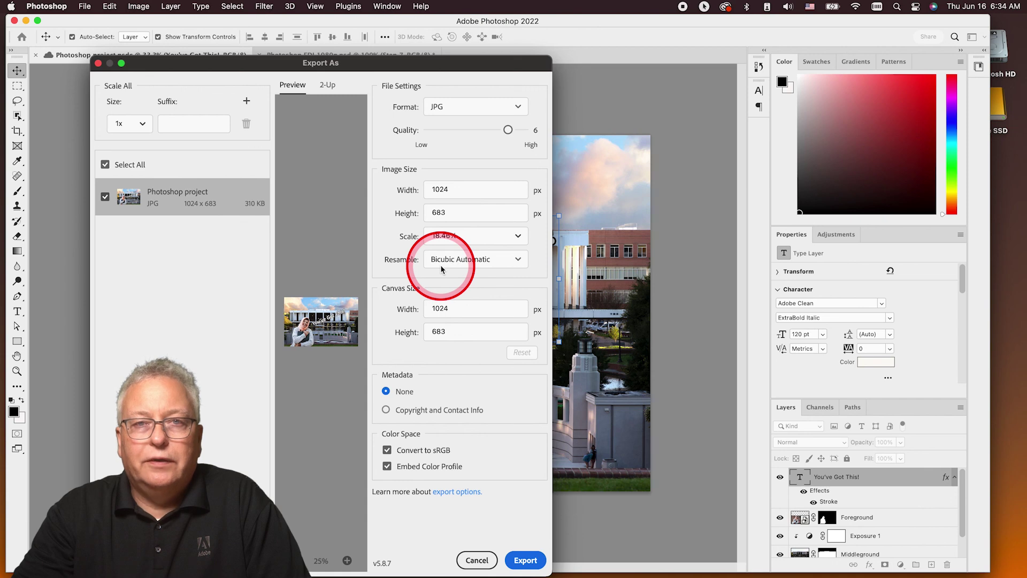
left_click(526, 561)
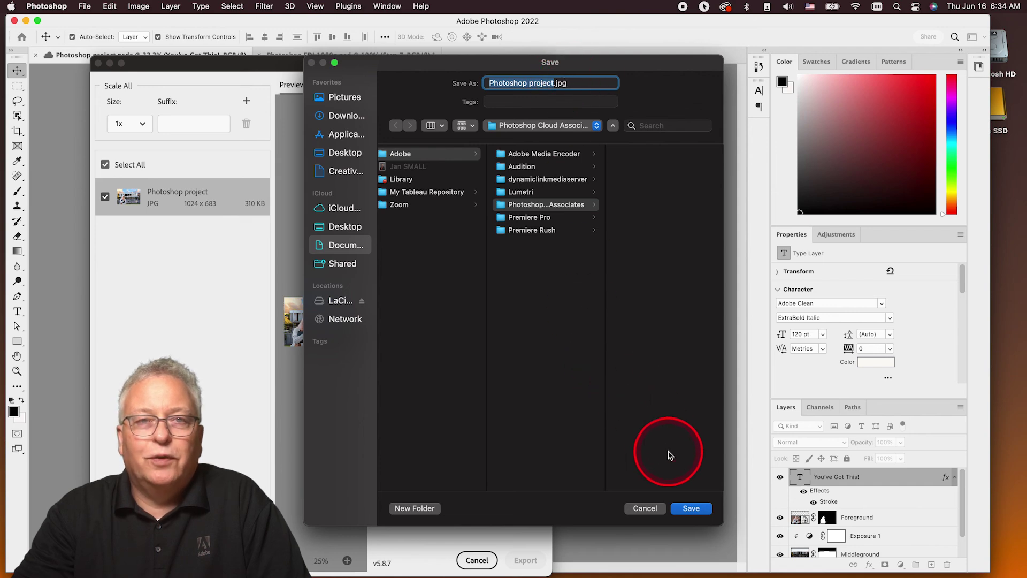
left_click(687, 507)
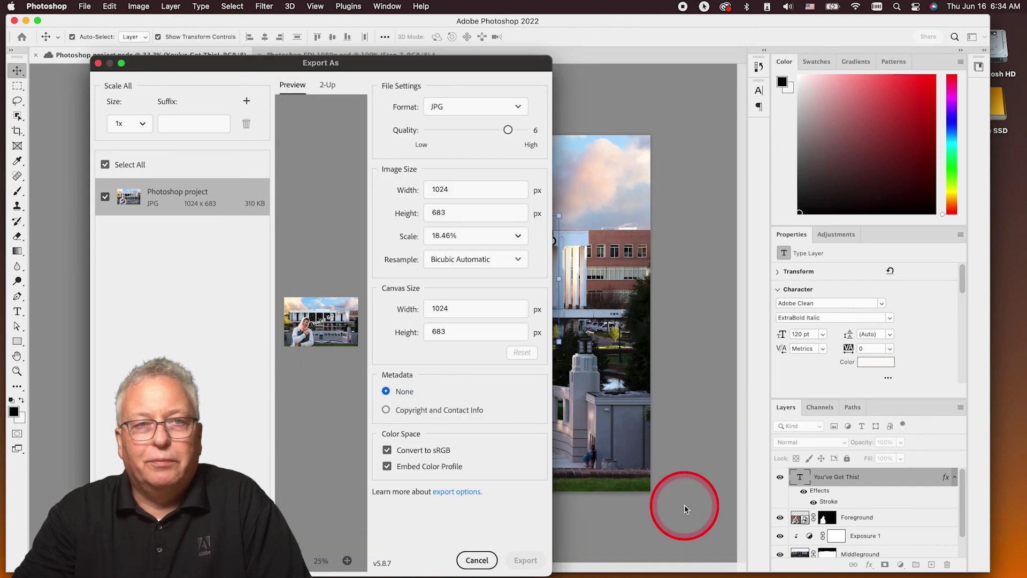
left_click(98, 63)
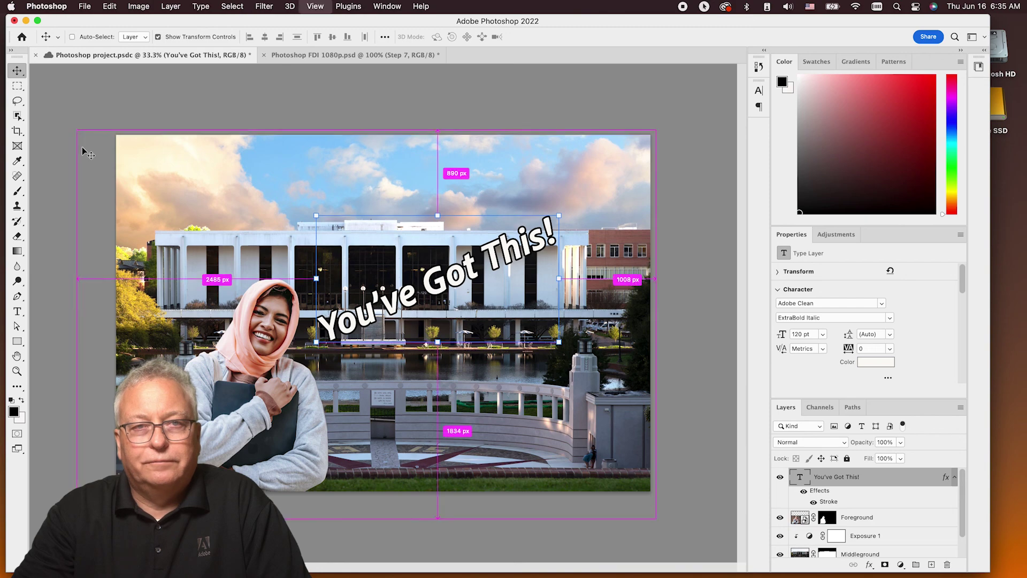
key("super+equal")
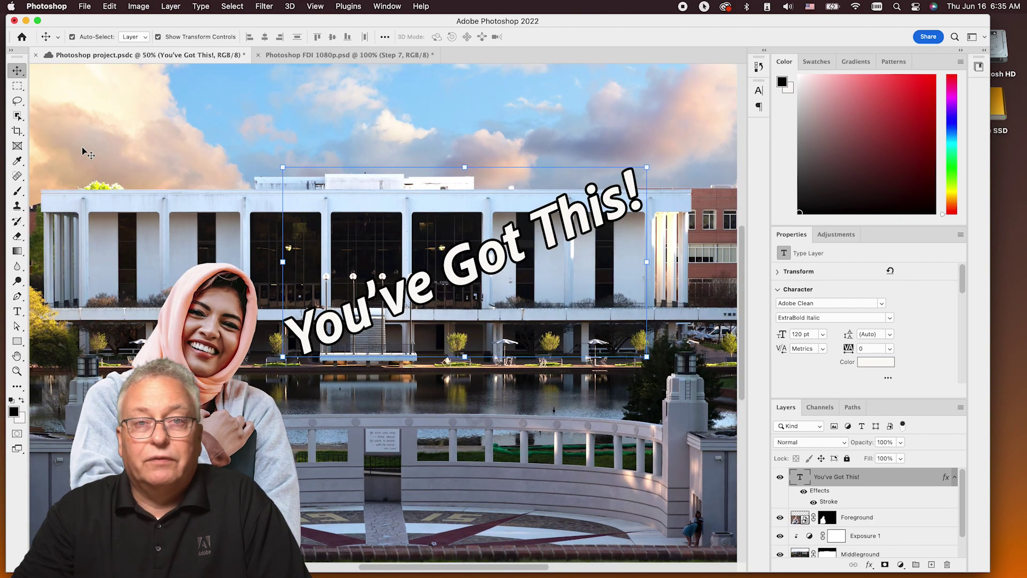